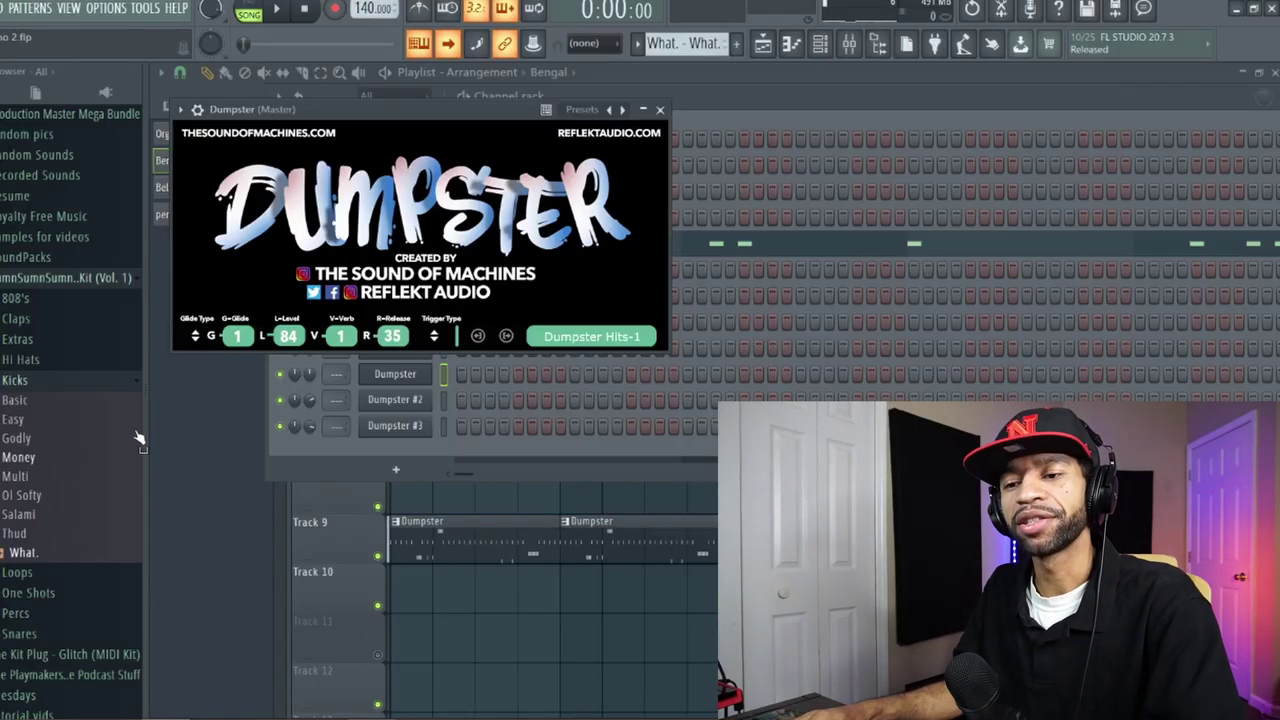
Switch the Dumpster window to its main graffiti interface image.
{"action": "left_click", "coordinate": [435, 212]}
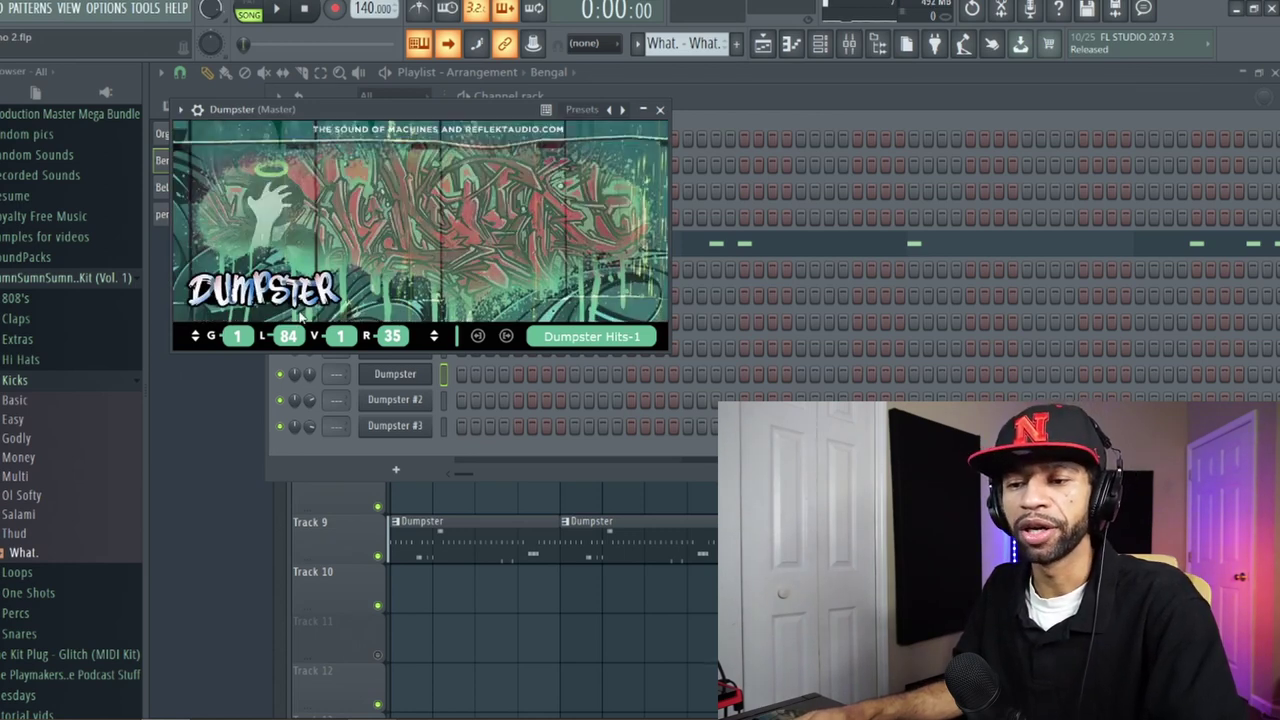
Flip the Dumpster splash to its credits and back, then close the plugin windows with F5.
{"action": "left_click", "coordinate": [375, 249]}
{"action": "left_click", "coordinate": [338, 253]}
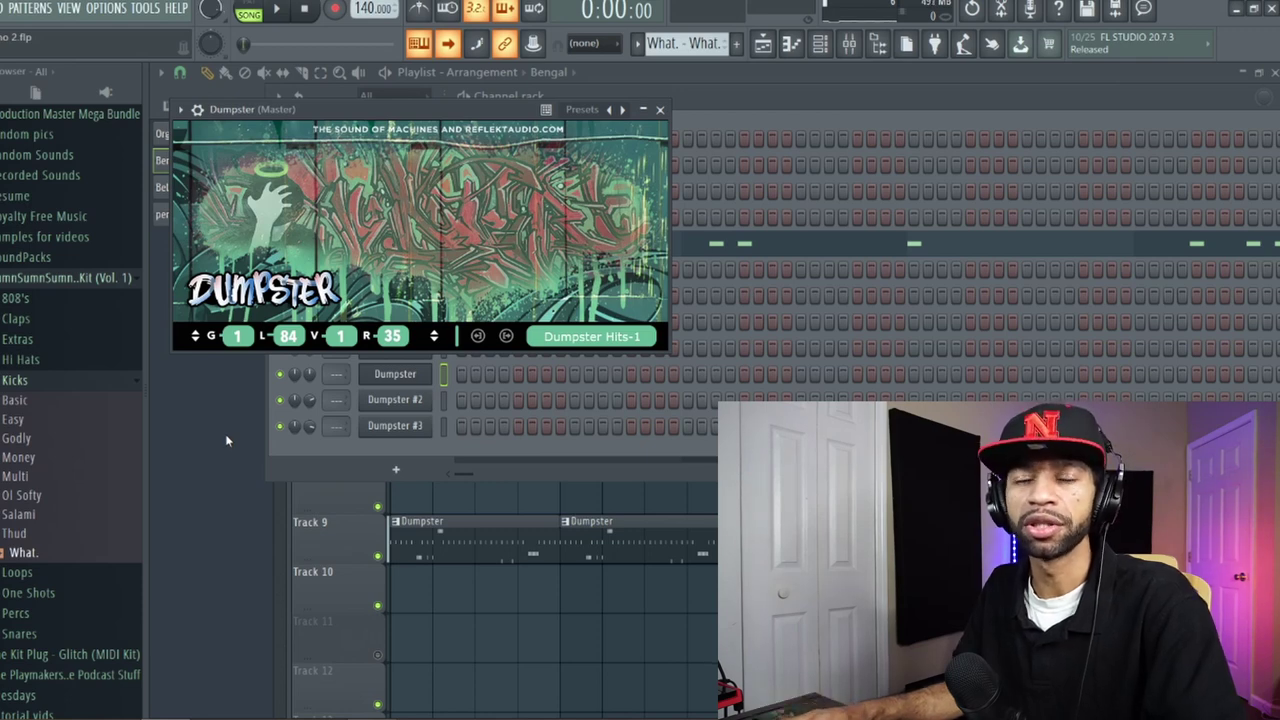
{"action": "key", "text": "F5"}
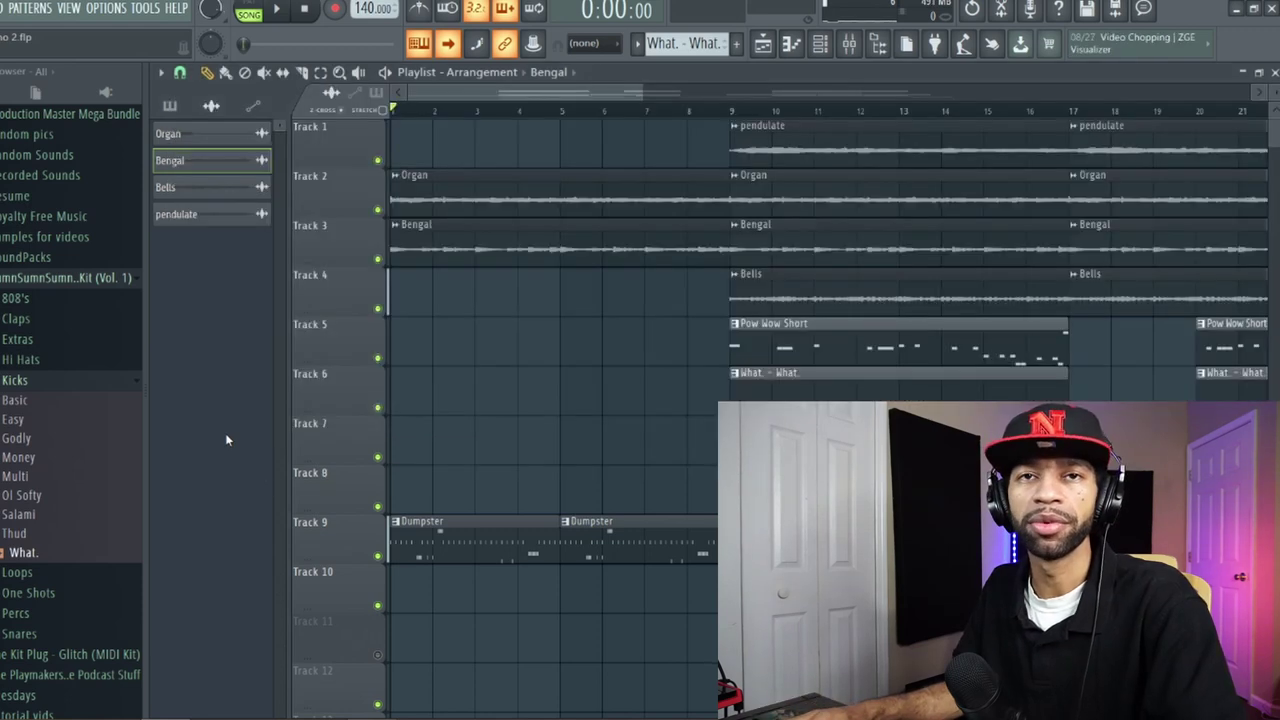
{"action": "left_click", "coordinate": [281, 9]}
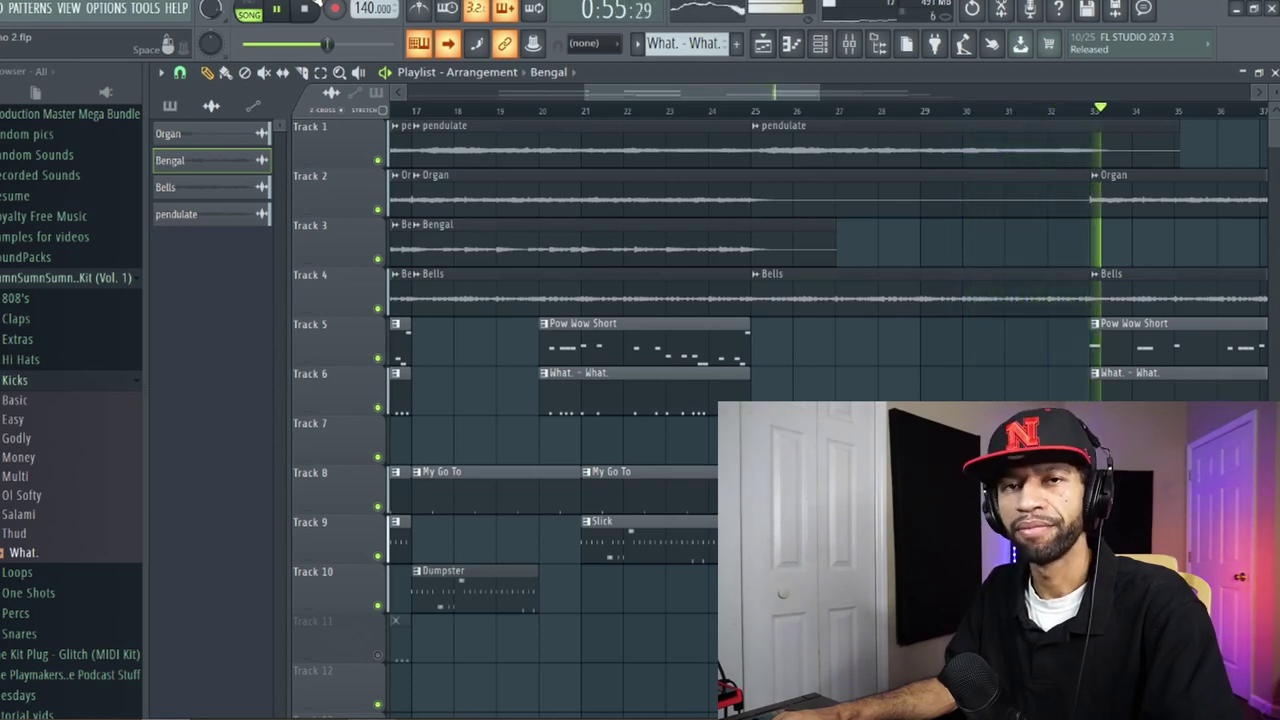
{"action": "left_click", "coordinate": [313, 9]}
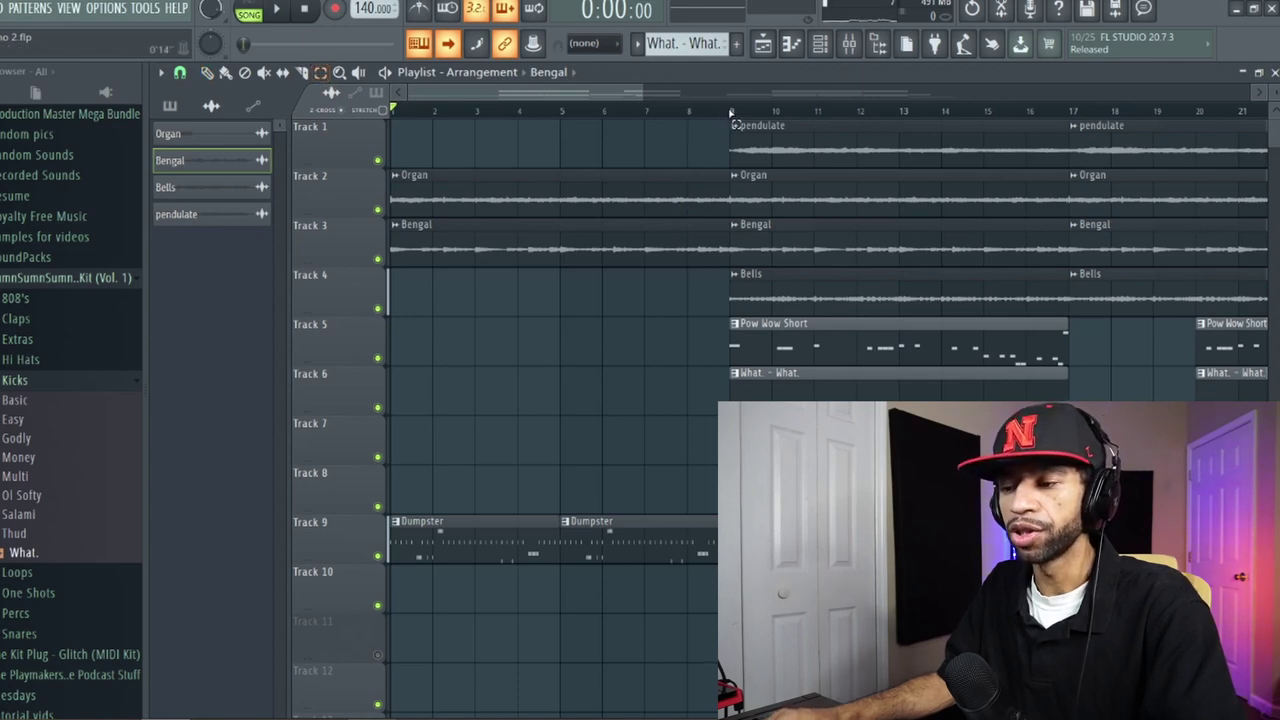
{"action": "left_click_drag", "start_coordinate": [731, 113], "coordinate": [1043, 115]}
Play bars 9–16 with Track 11 soloed and Track 8 unmuted, then show the channel rack.
{"action": "key", "text": "space"}
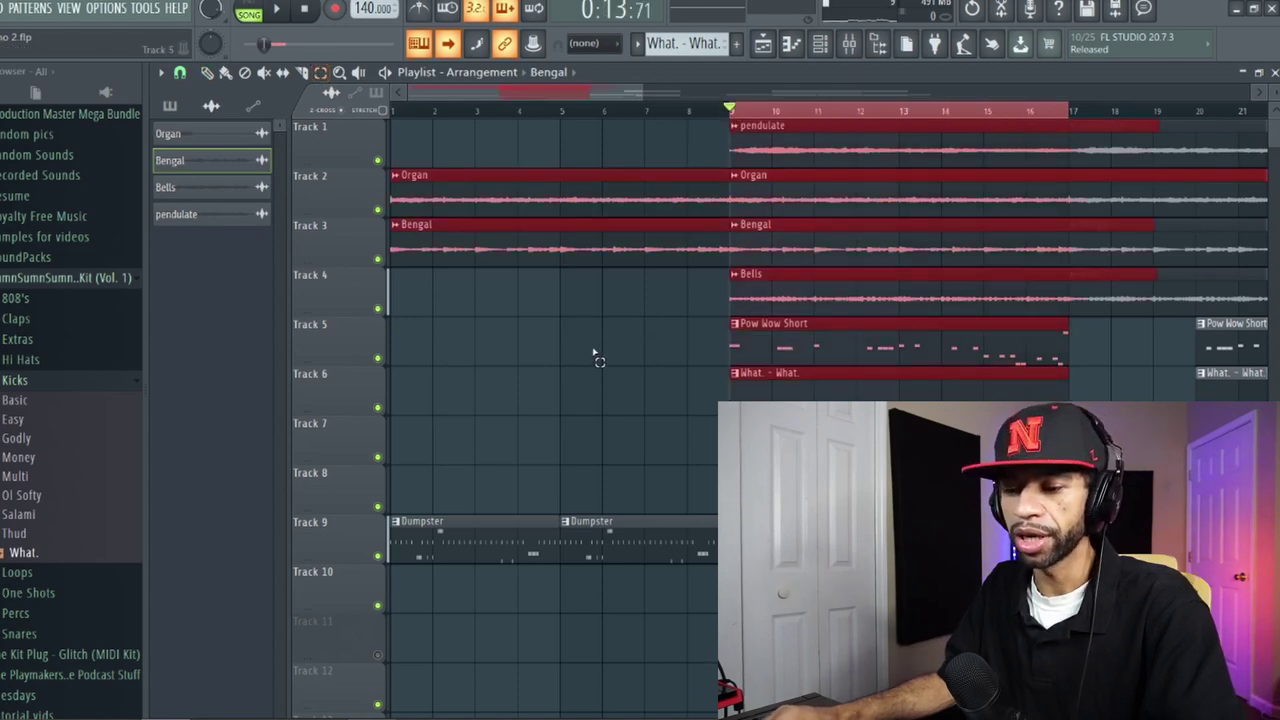
{"action": "right_click", "coordinate": [379, 657]}
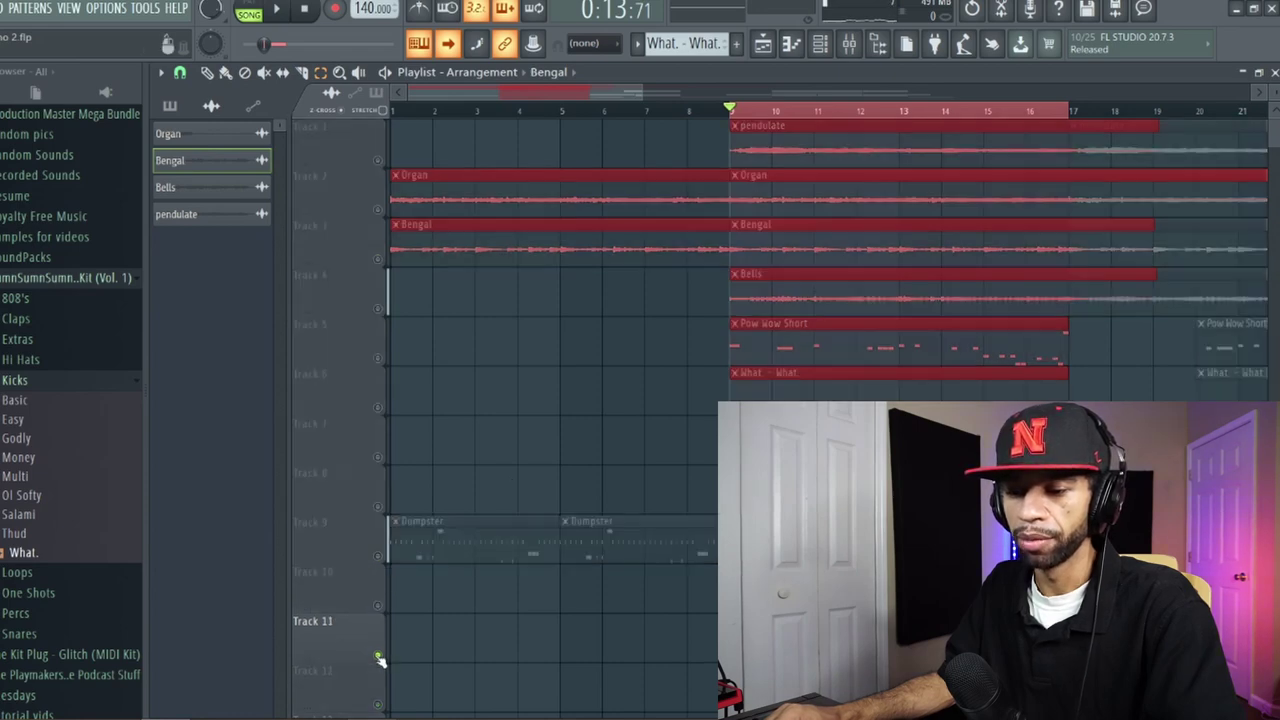
{"action": "left_click", "coordinate": [379, 507]}
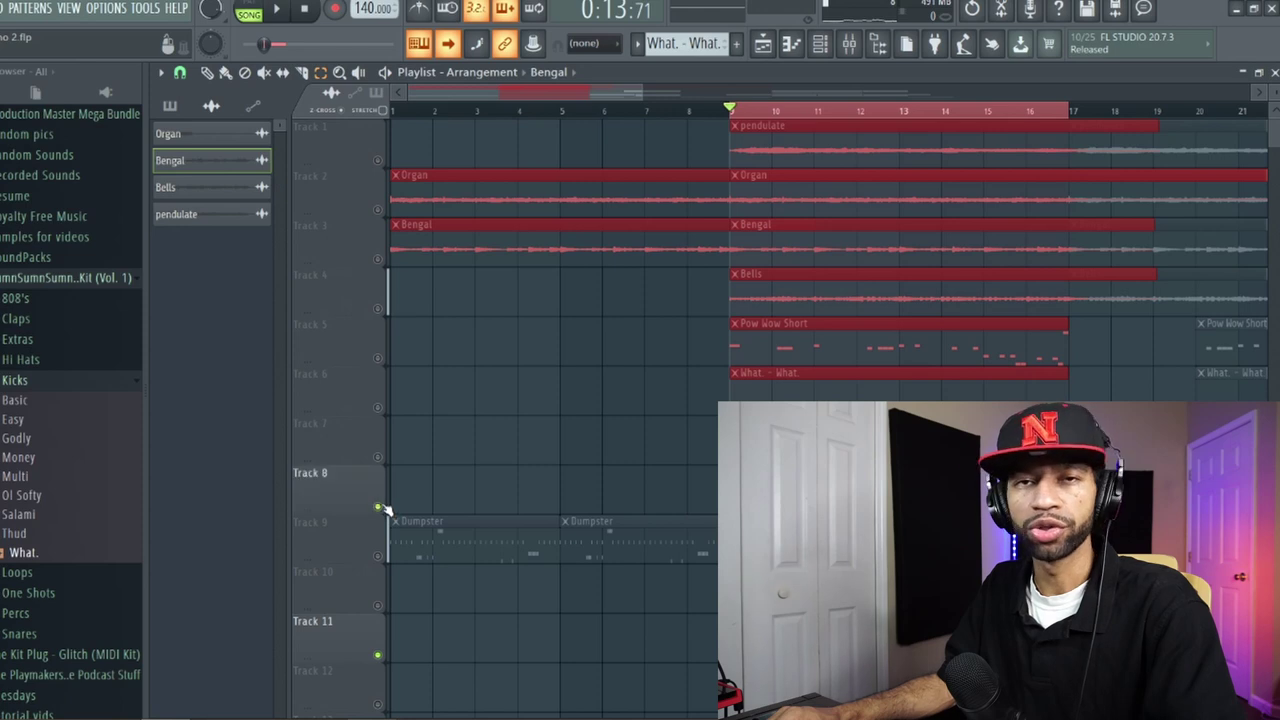
{"action": "left_click", "coordinate": [822, 47]}
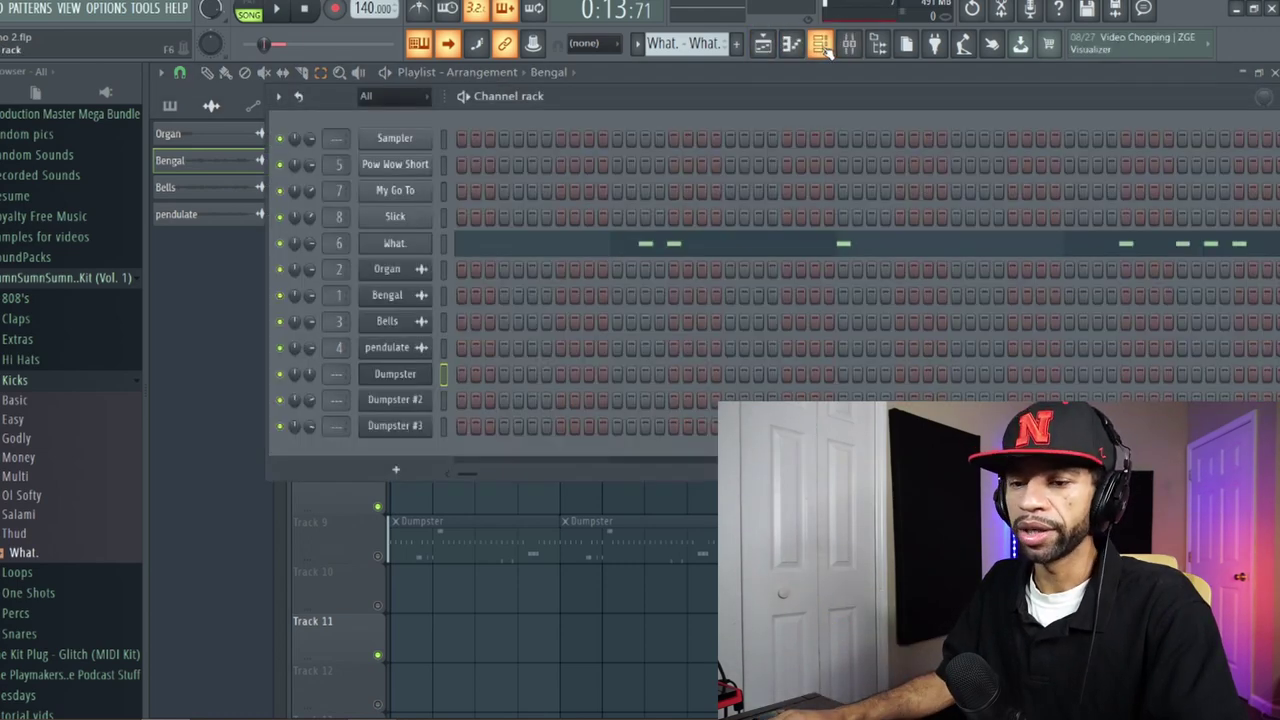
Open the Dumpster plugin, set trigger type to Random Robin and audition notes on Z.
{"action": "left_click", "coordinate": [400, 374]}
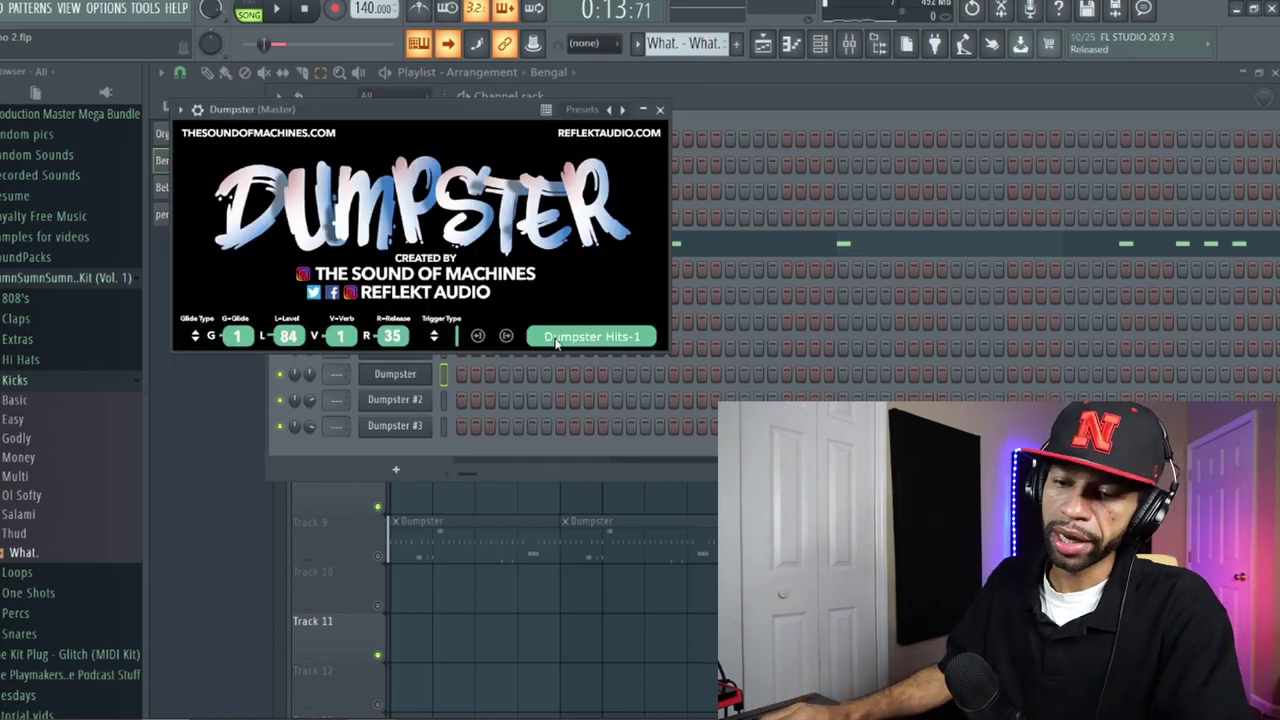
{"action": "left_click", "coordinate": [435, 336]}
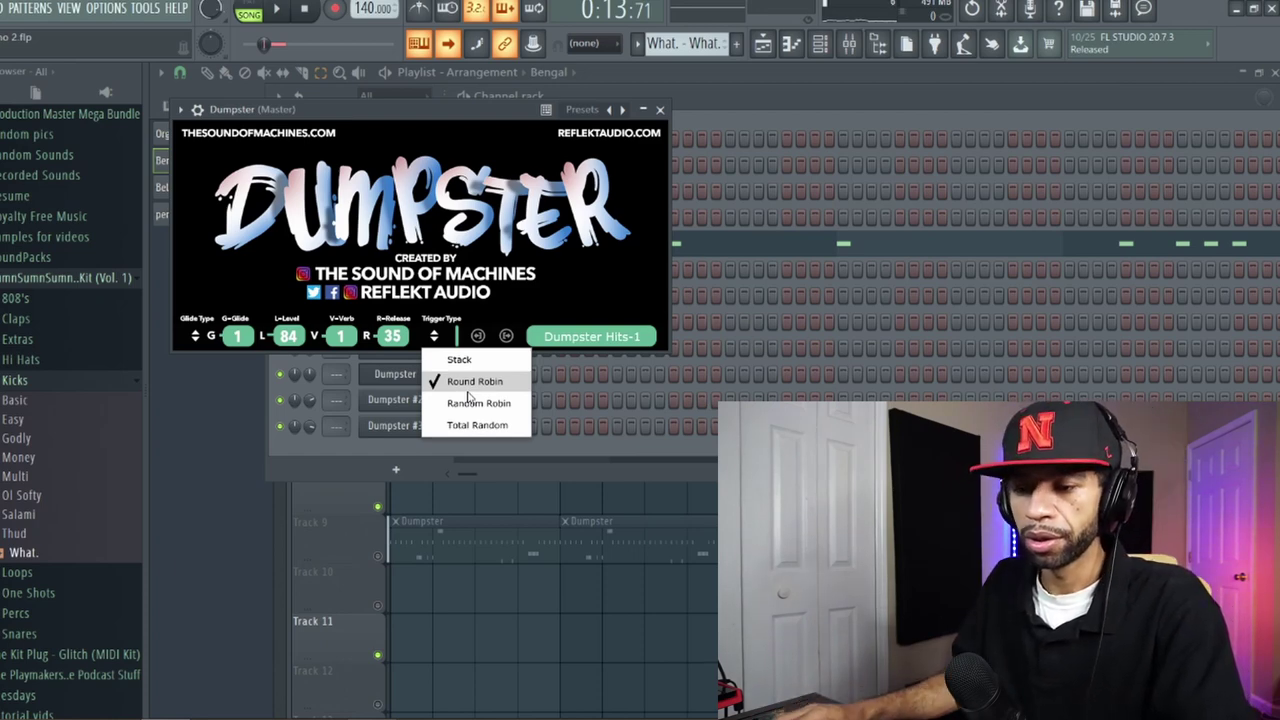
{"action": "left_click", "coordinate": [467, 385]}
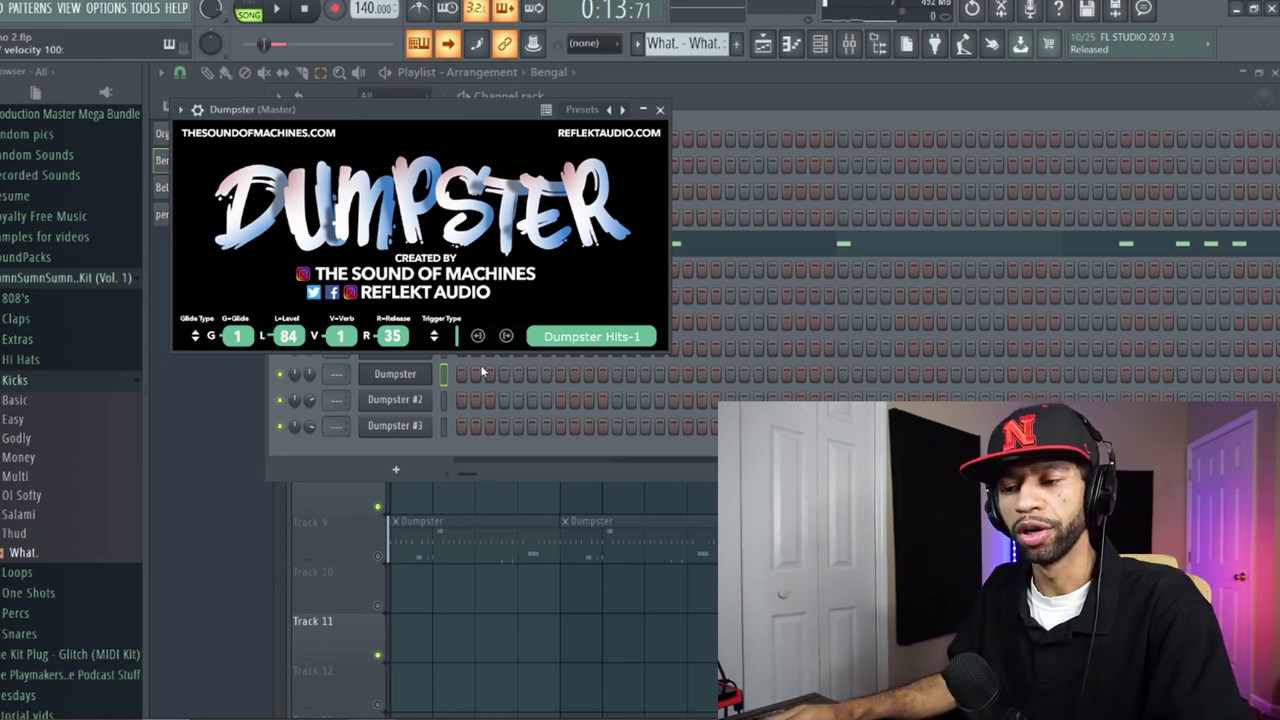
{"action": "left_click", "coordinate": [436, 338]}
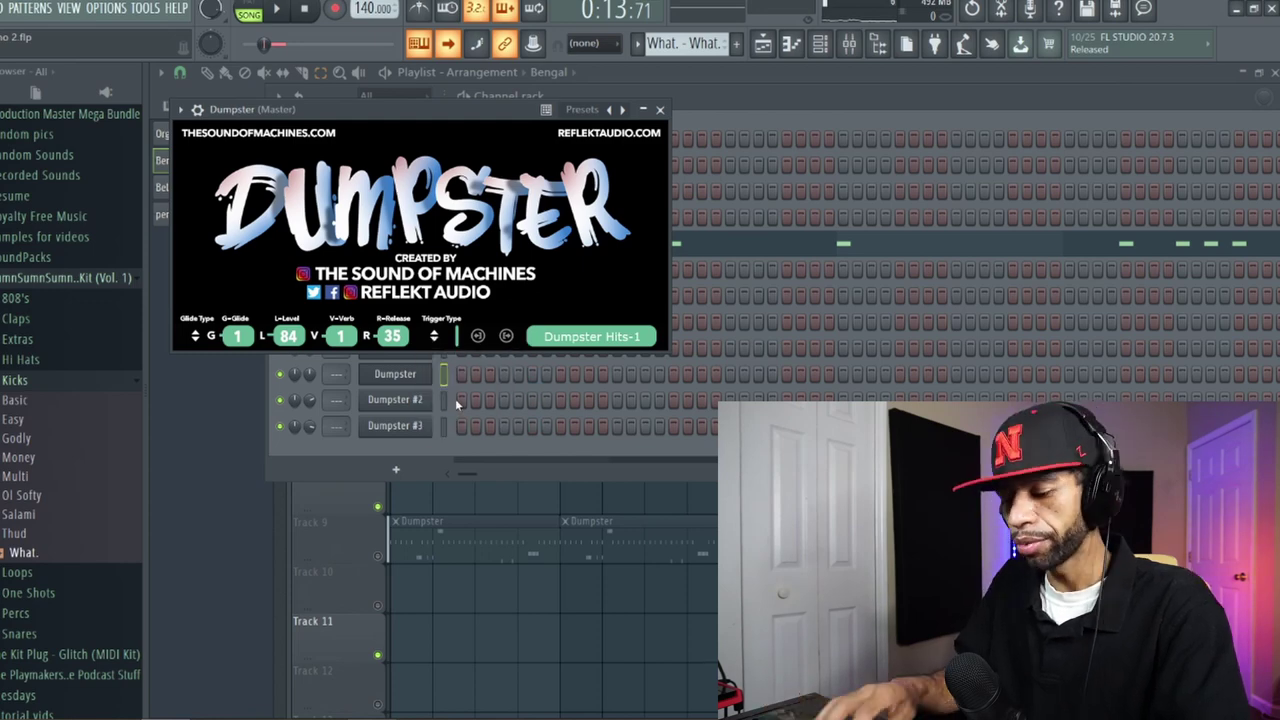
{"action": "key", "text": "z"}
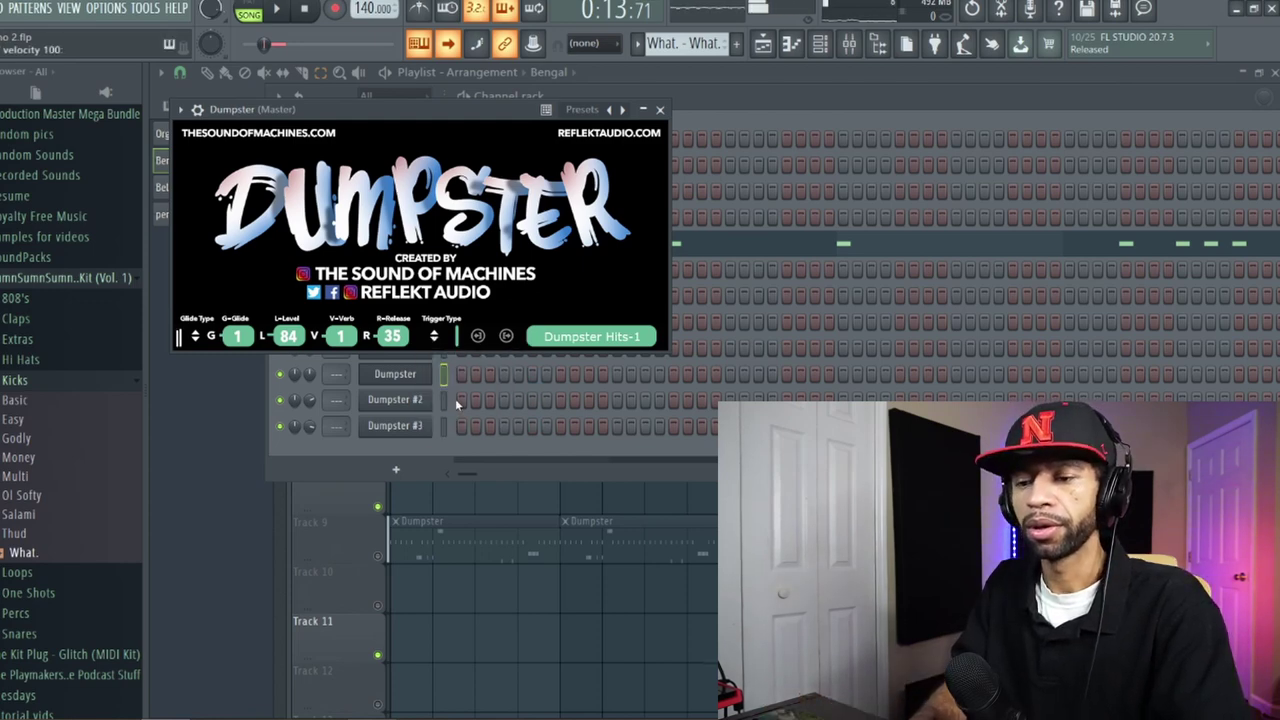
{"action": "key", "text": "z"}
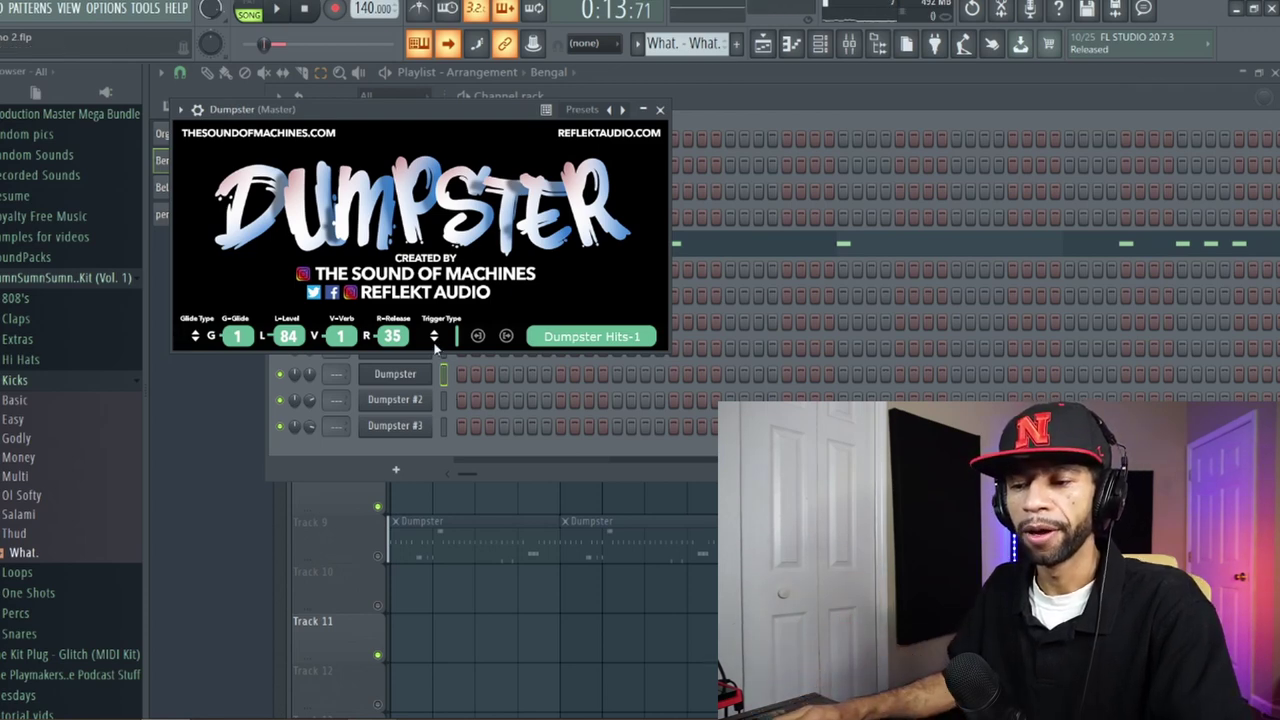
Switch trigger type to Total Random, audition a note, then choose another trigger type.
{"action": "left_click", "coordinate": [434, 336]}
{"action": "left_click", "coordinate": [452, 426]}
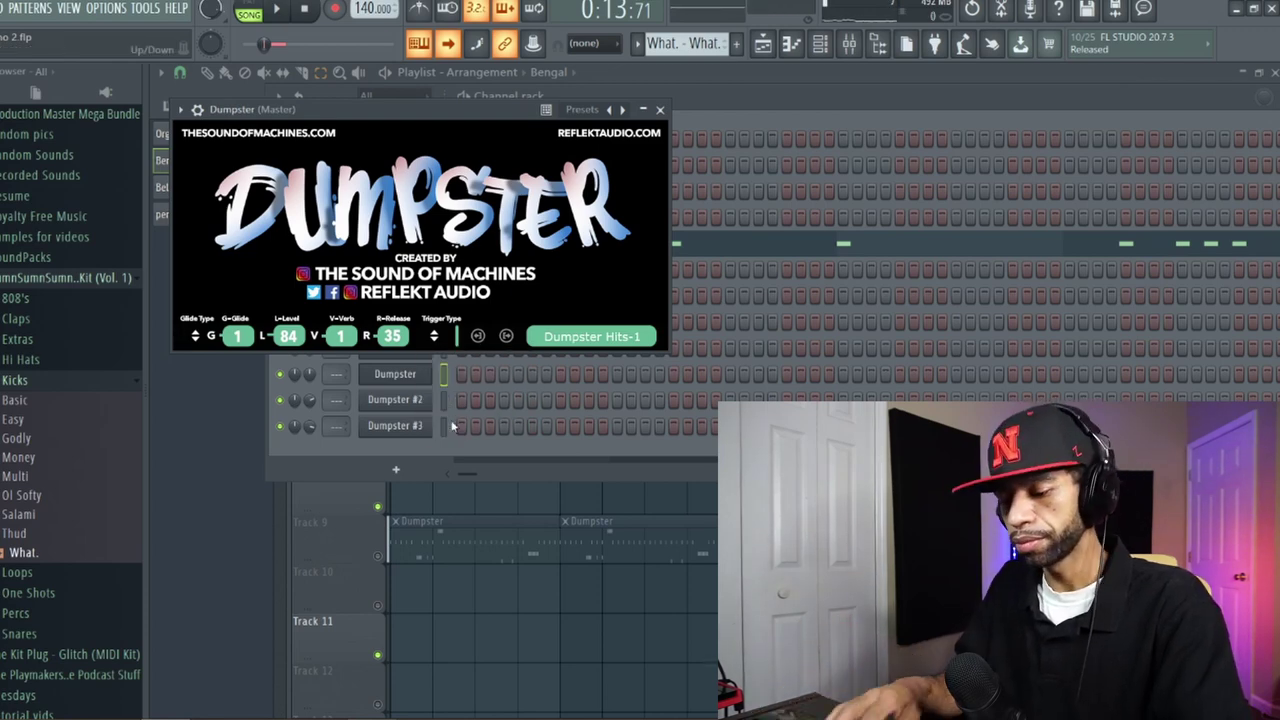
{"action": "key", "text": "z"}
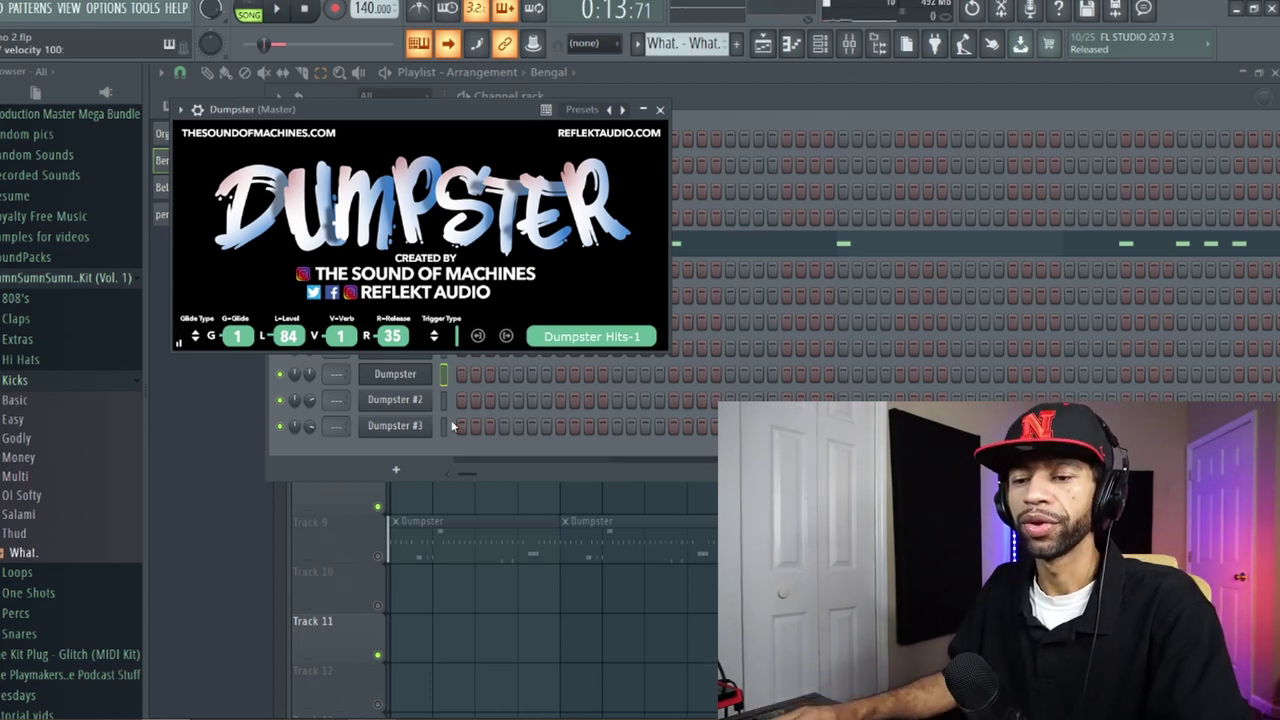
{"action": "left_click", "coordinate": [434, 336]}
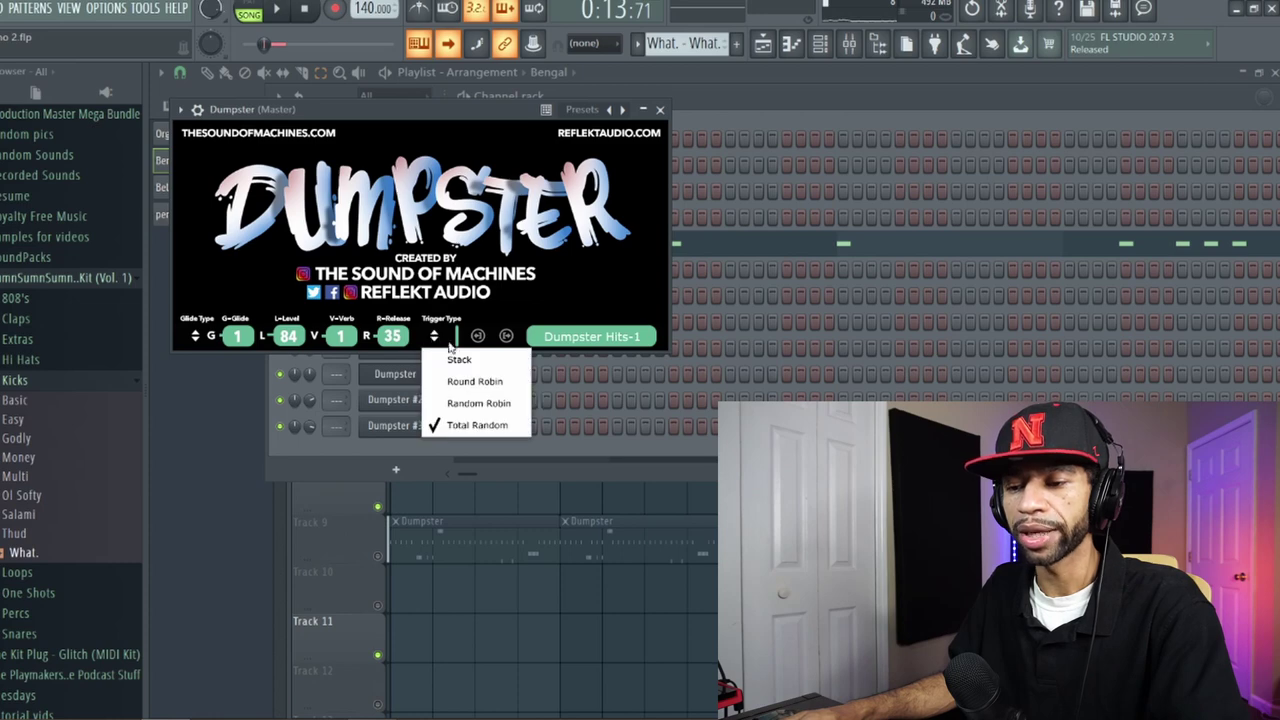
{"action": "left_click", "coordinate": [453, 355]}
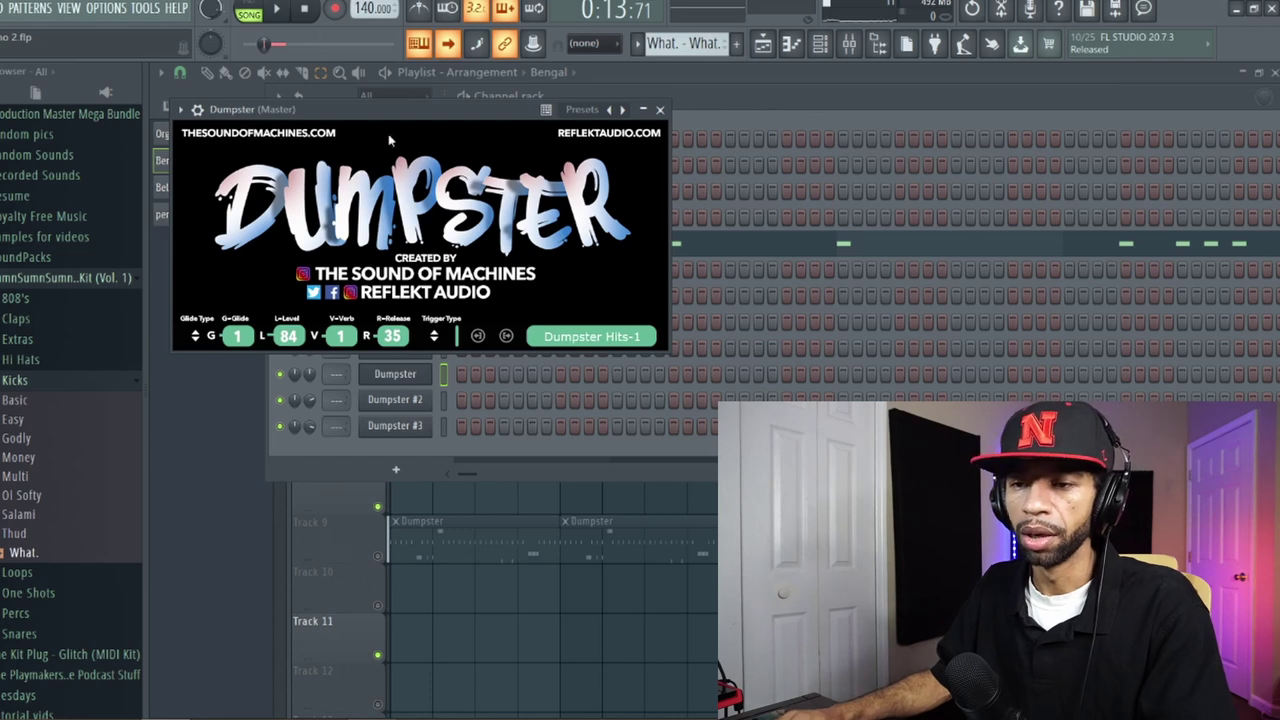
Pick a glide type, scroll V-Verb up to 26, then choose a different glide mode.
{"action": "left_click", "coordinate": [202, 344]}
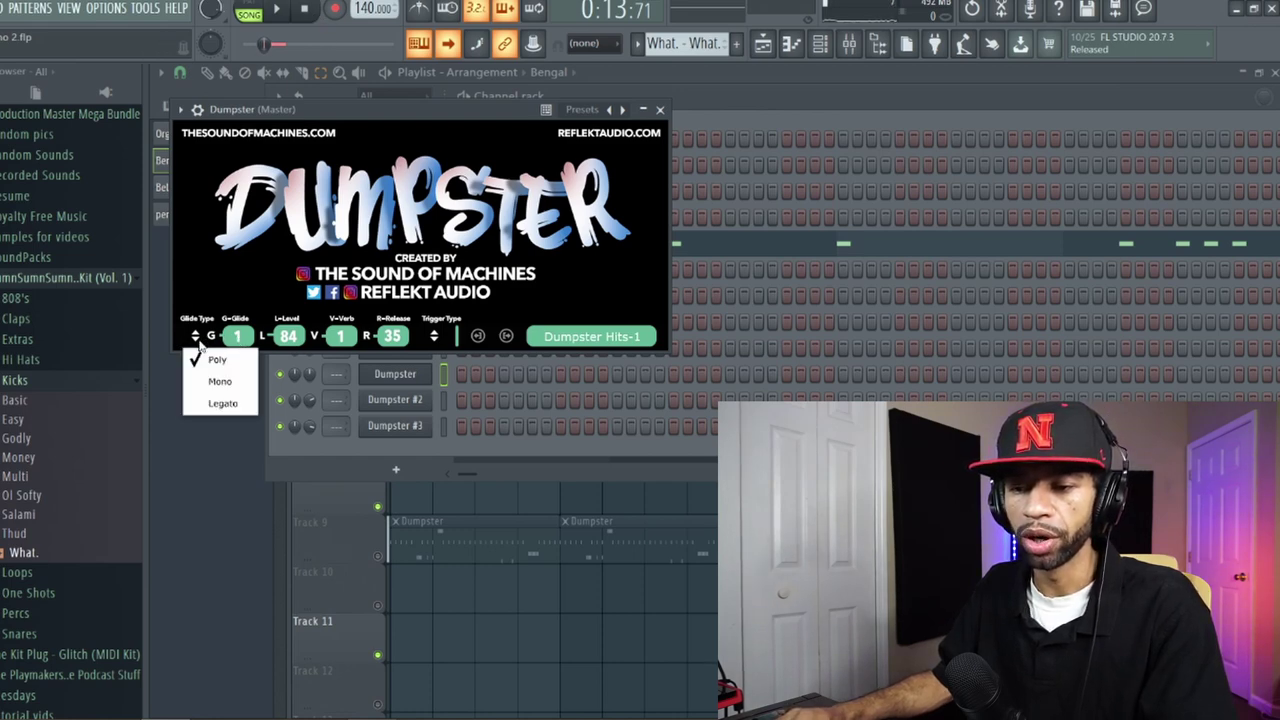
{"action": "left_click", "coordinate": [211, 402]}
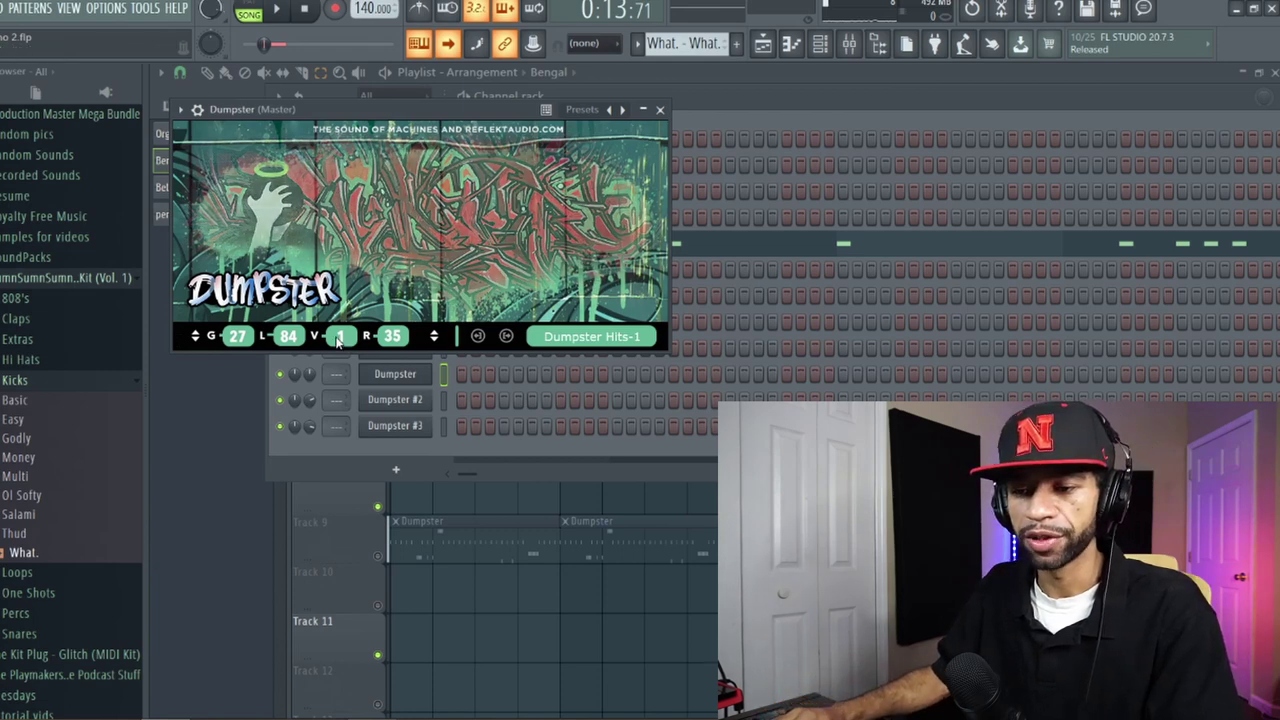
{"action": "scroll", "coordinate": [338, 318], "scroll_direction": "up", "scroll_amount": 4}
{"action": "left_click", "coordinate": [208, 343]}
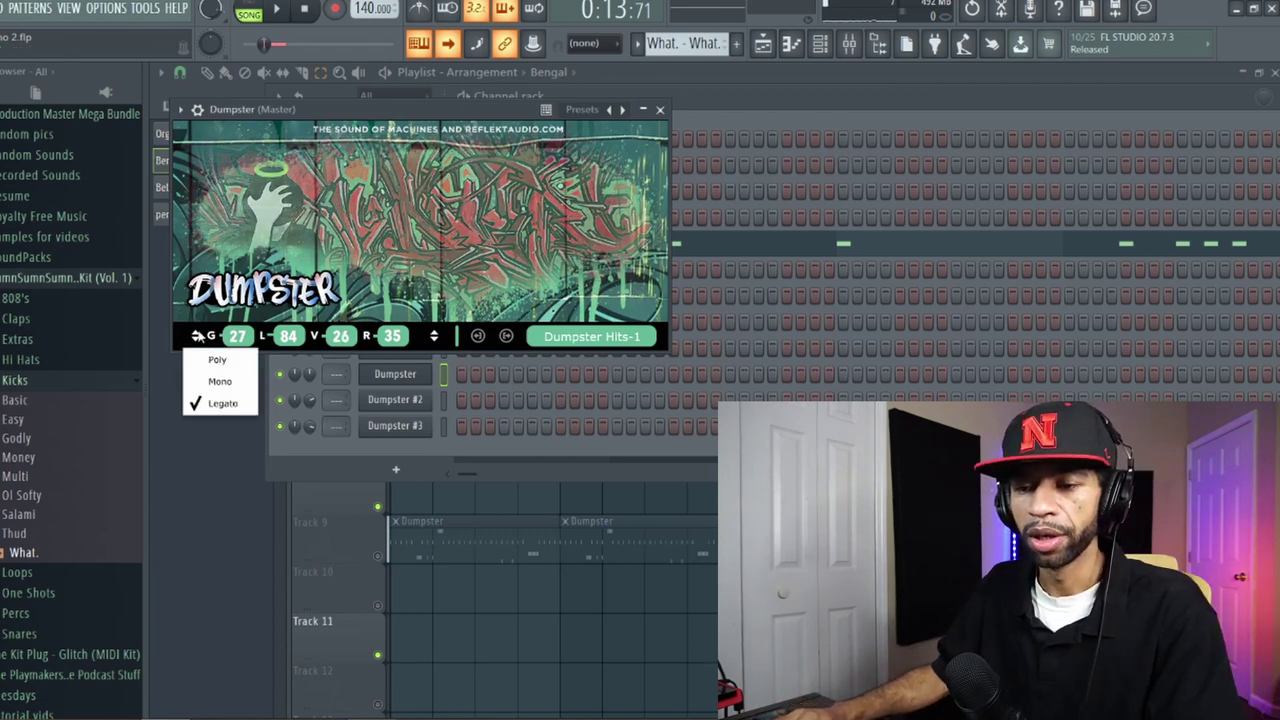
{"action": "left_click", "coordinate": [222, 361]}
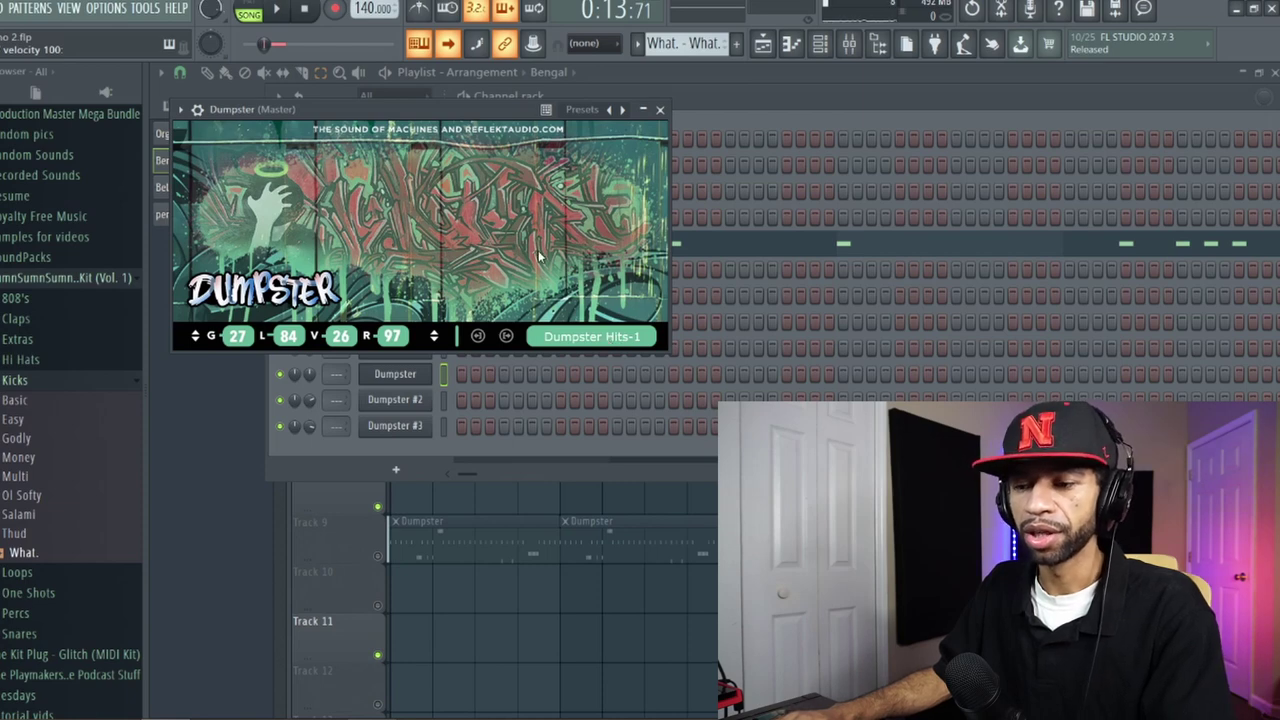
Load the Dumpster Hits-2 instrument and pick a trigger type for it.
{"action": "left_click", "coordinate": [582, 339]}
{"action": "left_click", "coordinate": [597, 383]}
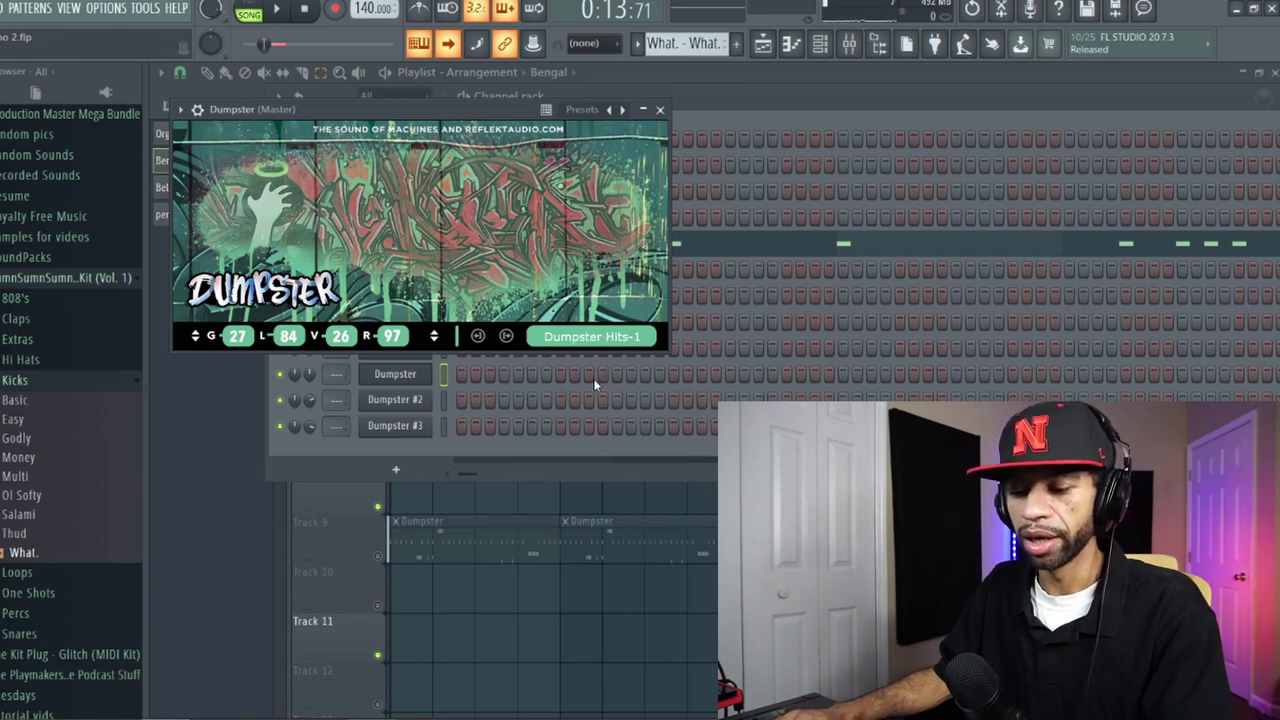
{"action": "left_click", "coordinate": [436, 336]}
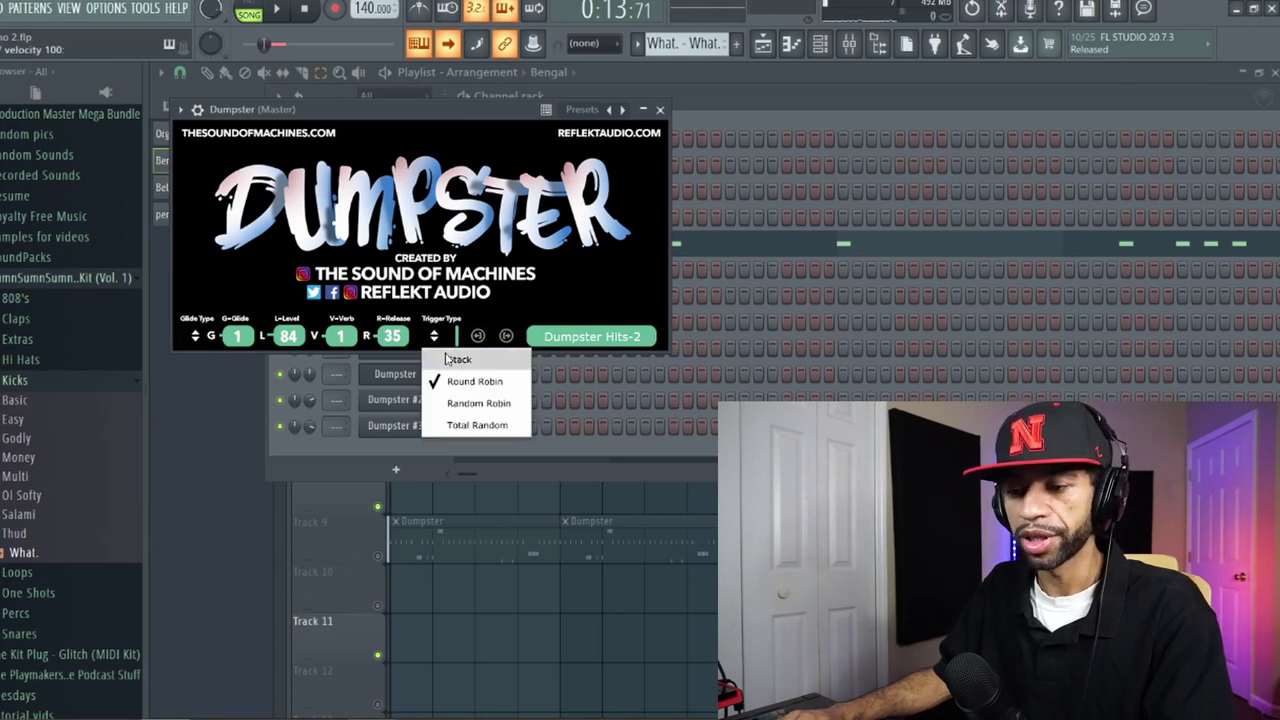
{"action": "left_click", "coordinate": [452, 358]}
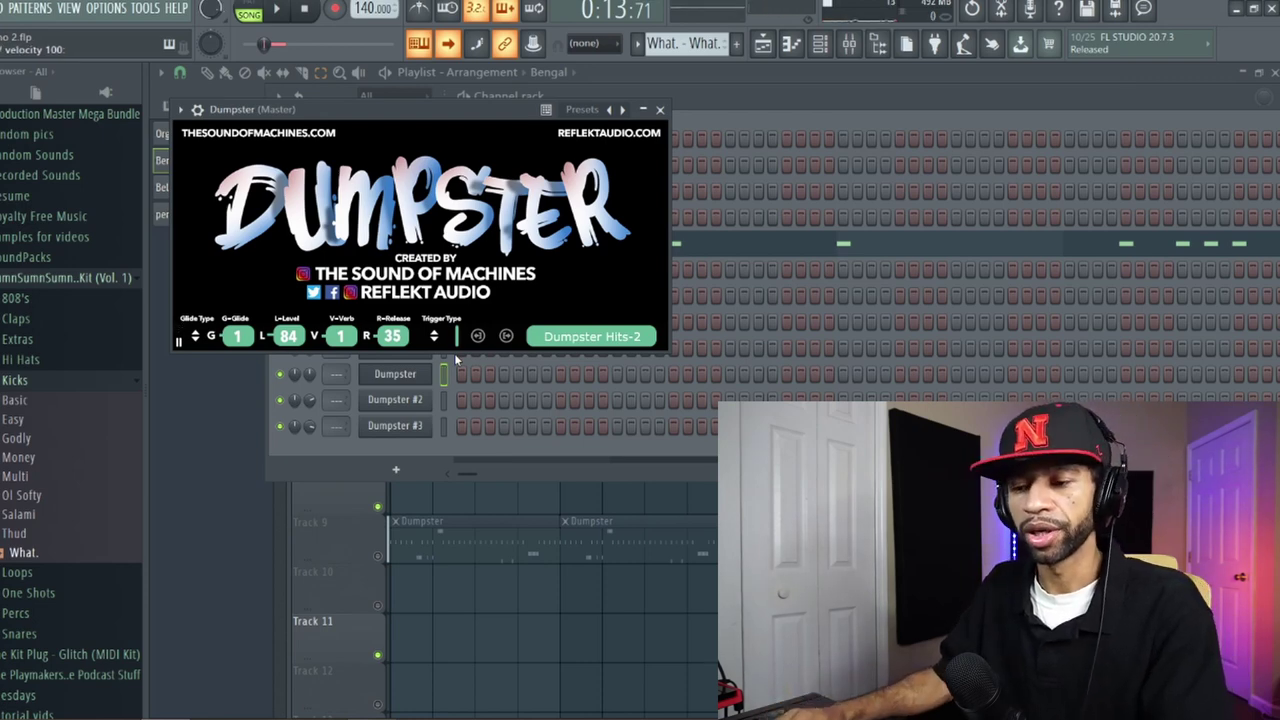
Load Dumpster Hits-3 from the instrument list and close the Dumpster window.
{"action": "left_click", "coordinate": [538, 340]}
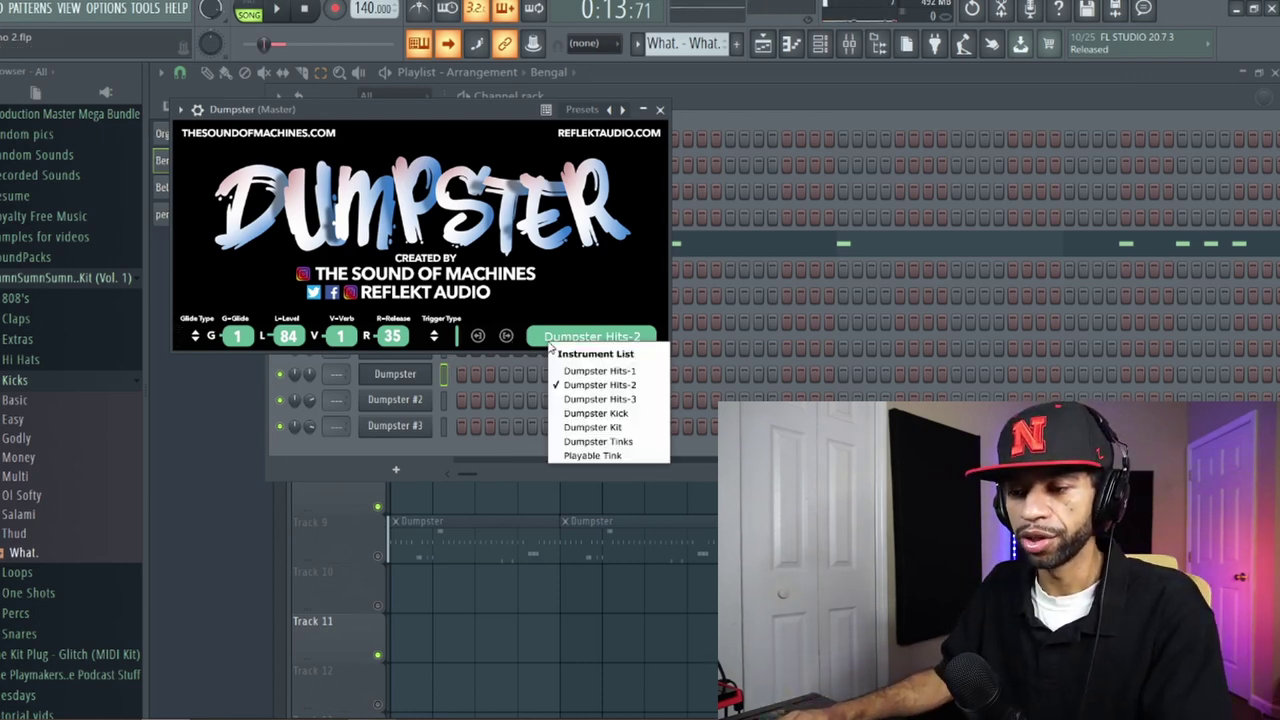
{"action": "left_click", "coordinate": [559, 401]}
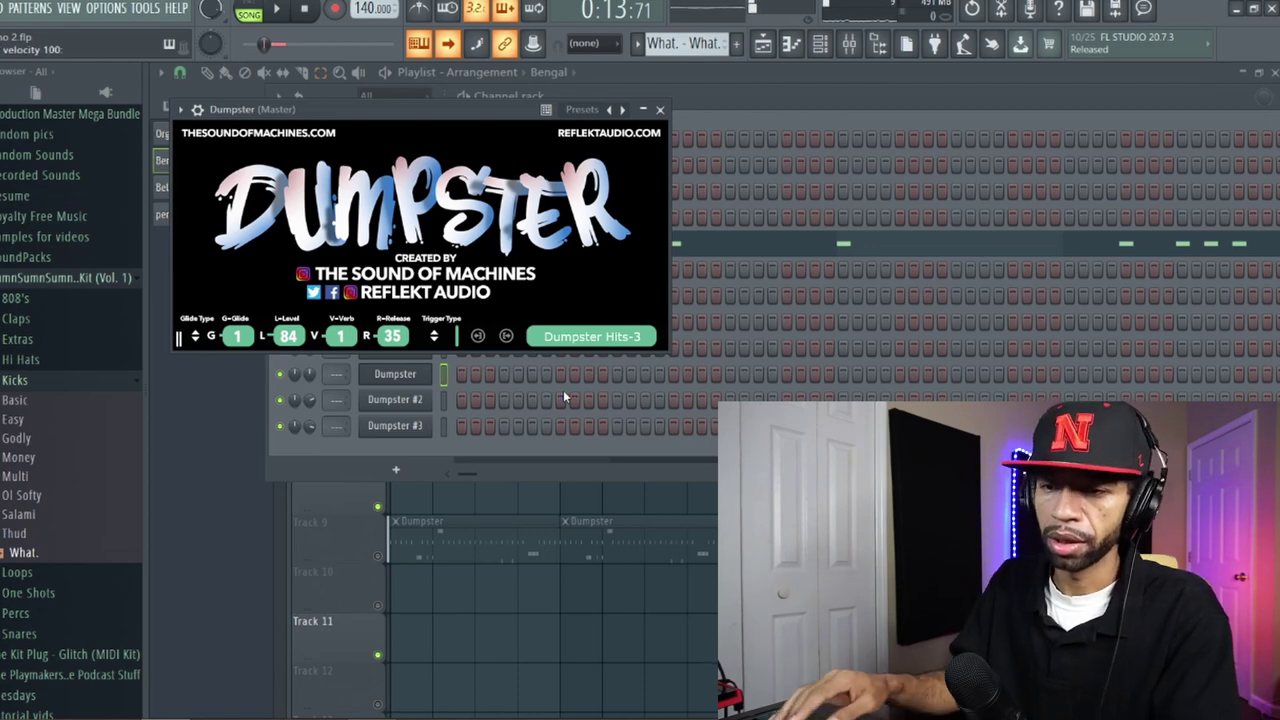
{"action": "left_click", "coordinate": [700, 260]}
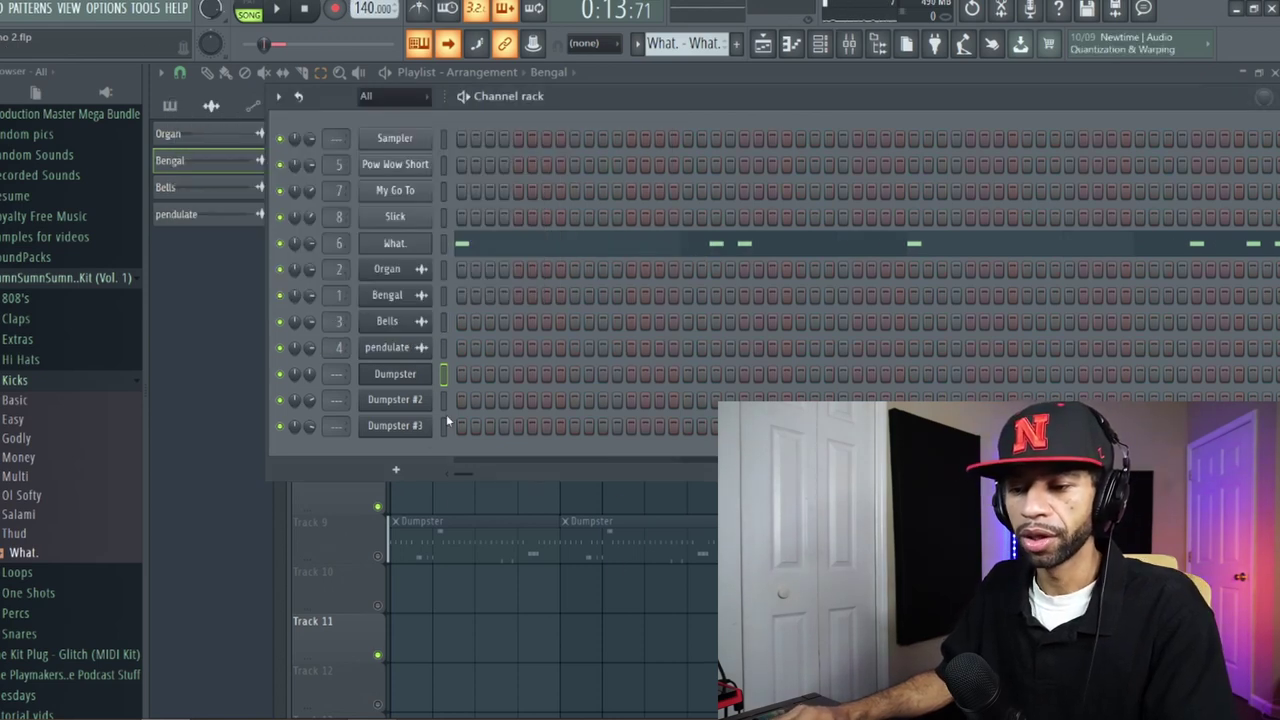
Start the beat and load Dumpster Hits-3 into the Dumpster #2 plugin.
{"action": "left_click", "coordinate": [279, 10]}
{"action": "left_click", "coordinate": [393, 403]}
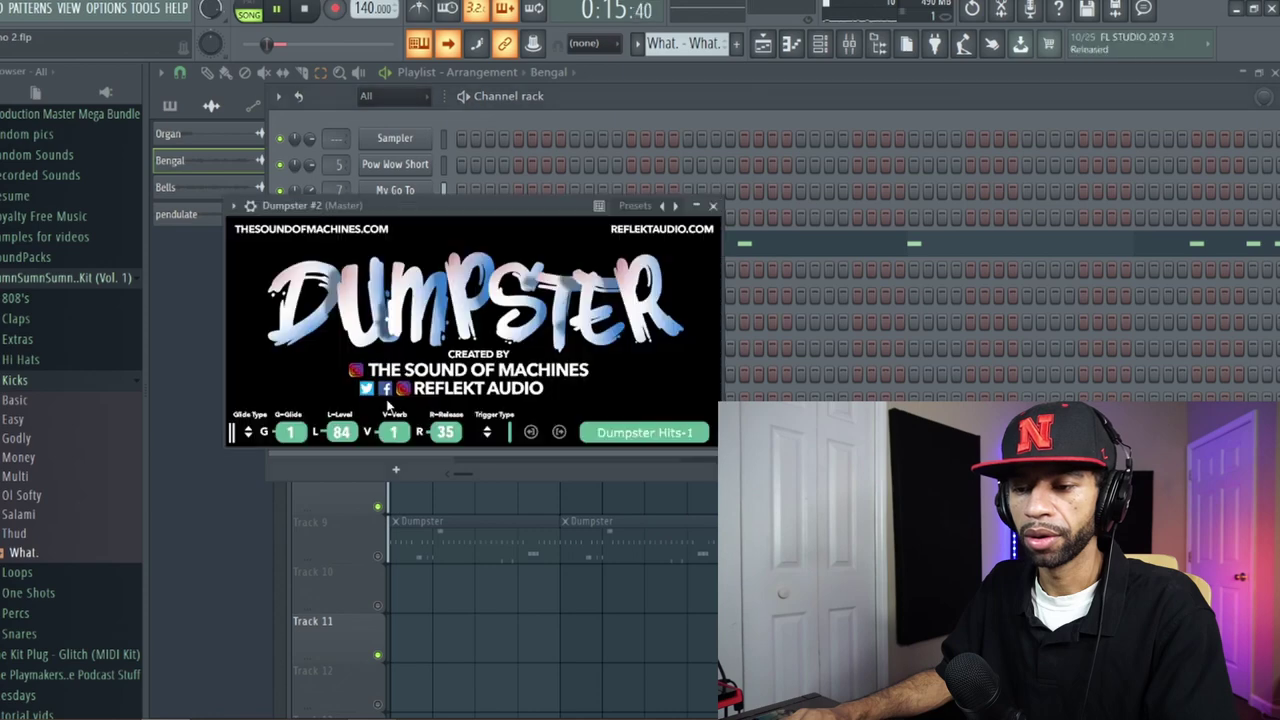
{"action": "left_click", "coordinate": [643, 433]}
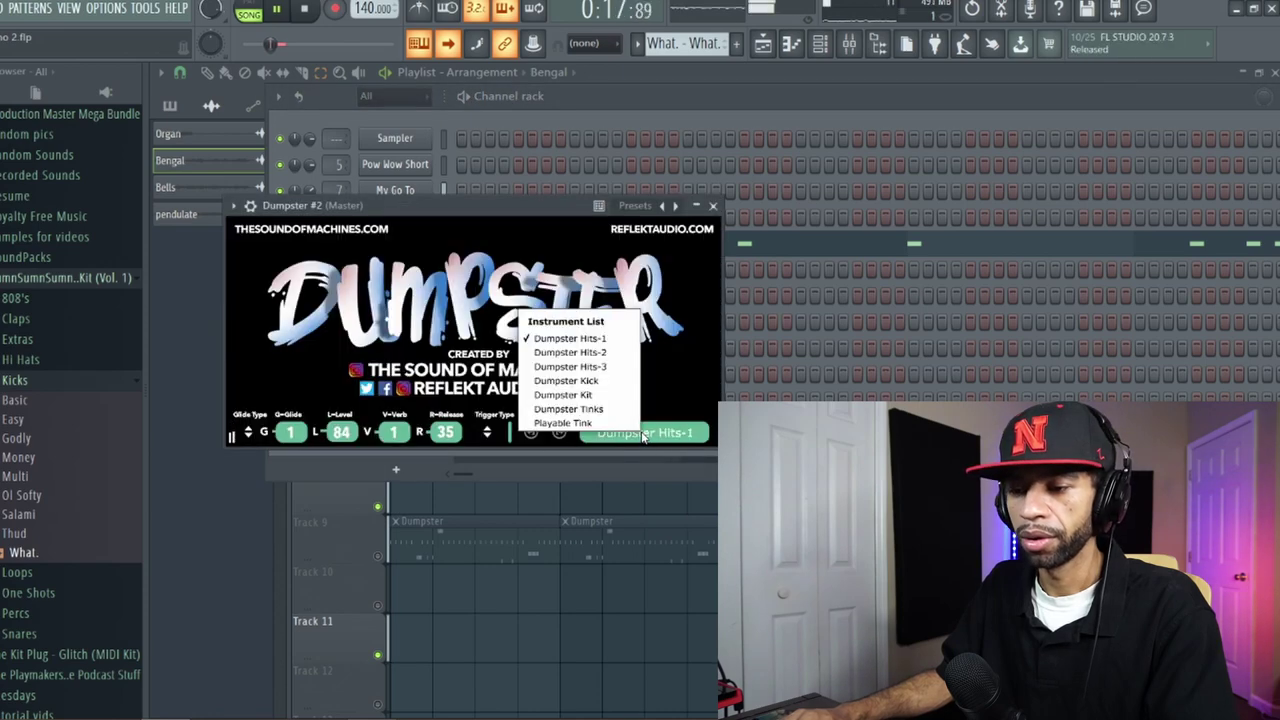
{"action": "left_click", "coordinate": [592, 370]}
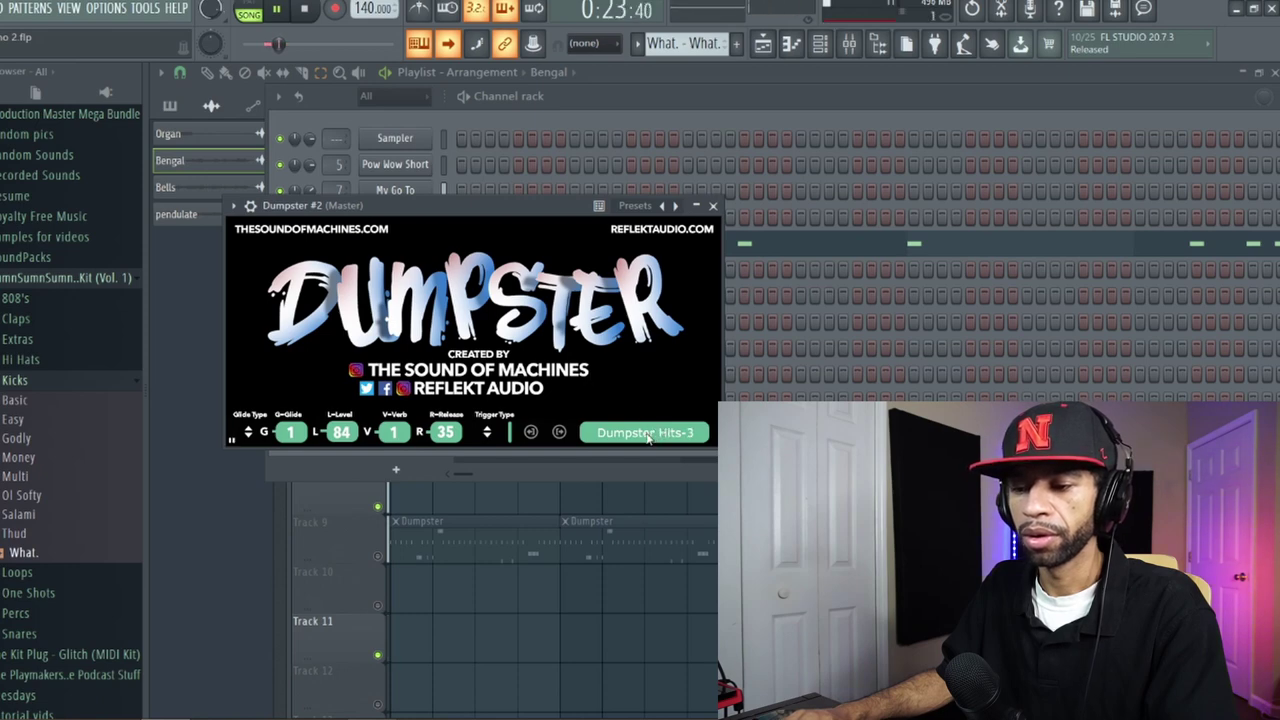
{"action": "left_click", "coordinate": [660, 432]}
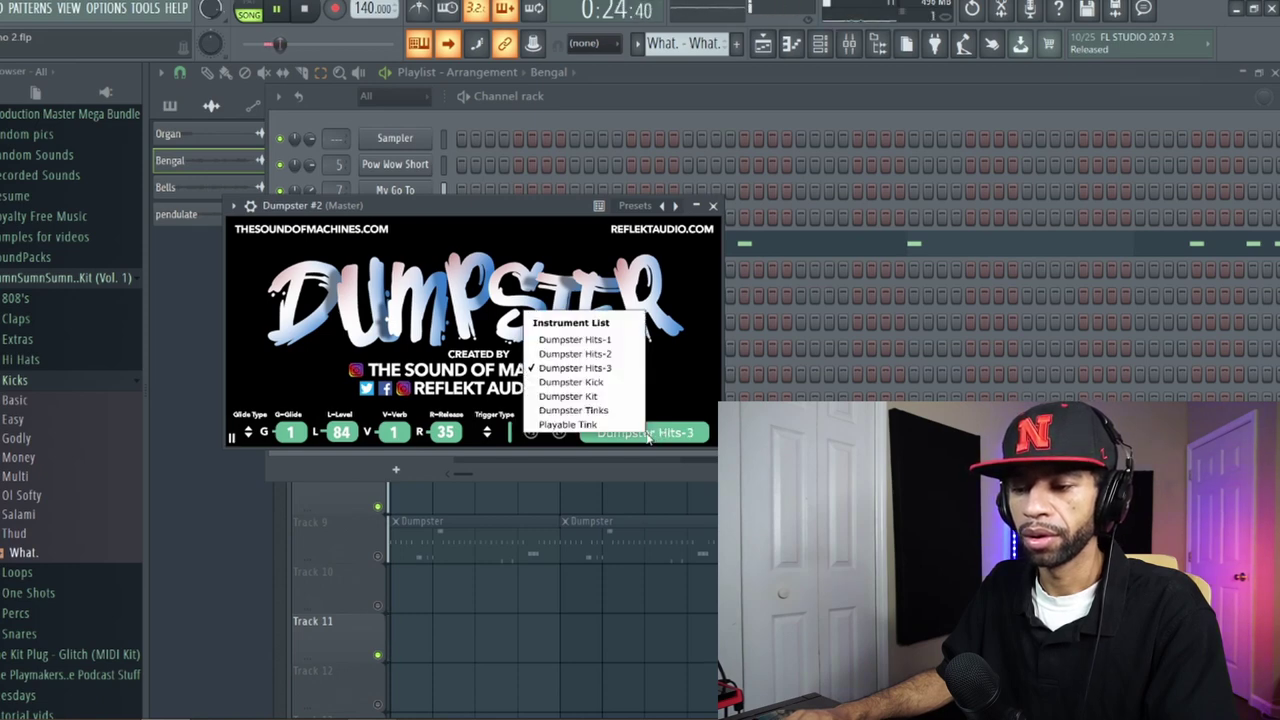
Load Dumpster Kick on Dumpster #2, raise release to 29, and stop playback.
{"action": "left_click", "coordinate": [599, 385]}
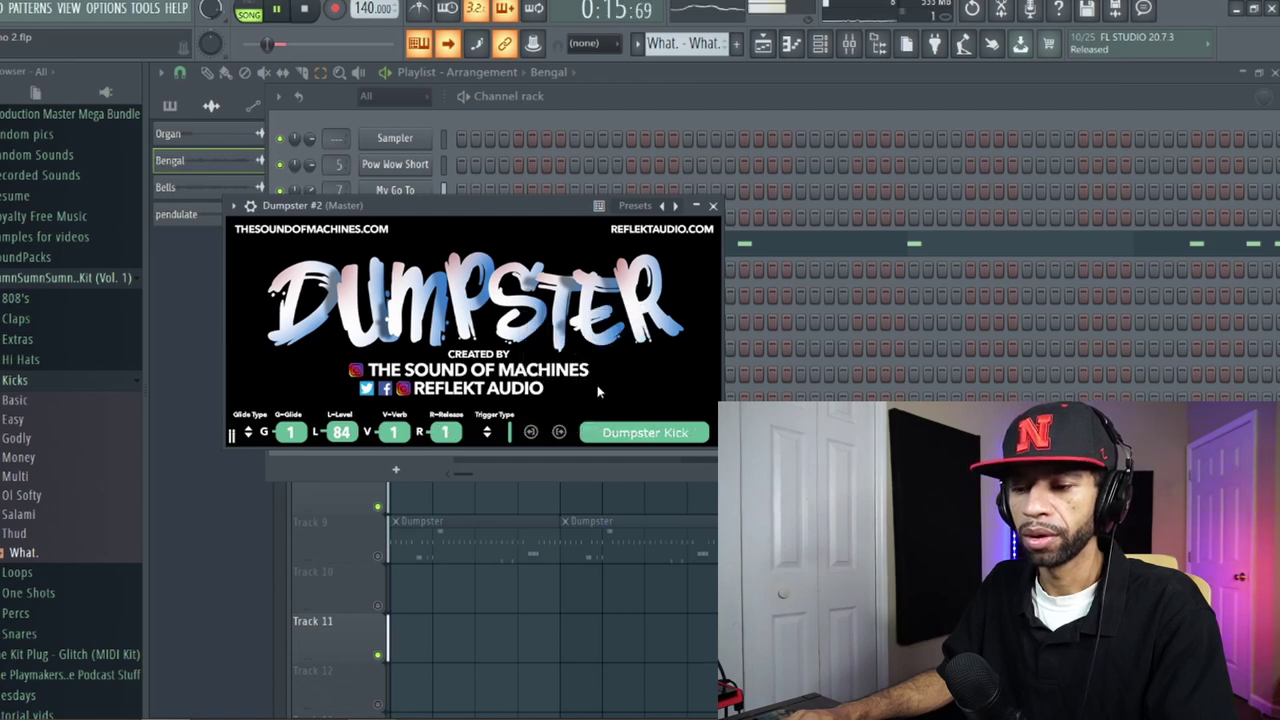
{"action": "left_click_drag", "start_coordinate": [449, 440], "coordinate": [446, 417]}
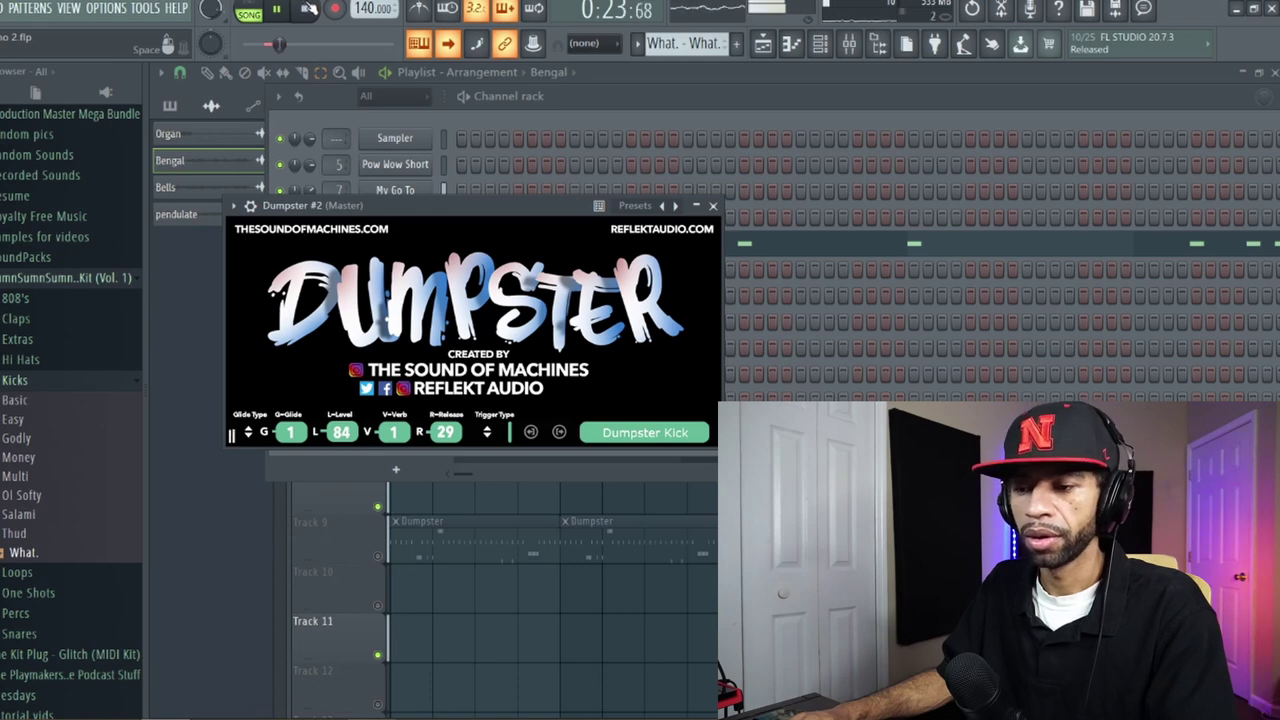
{"action": "left_click", "coordinate": [308, 10]}
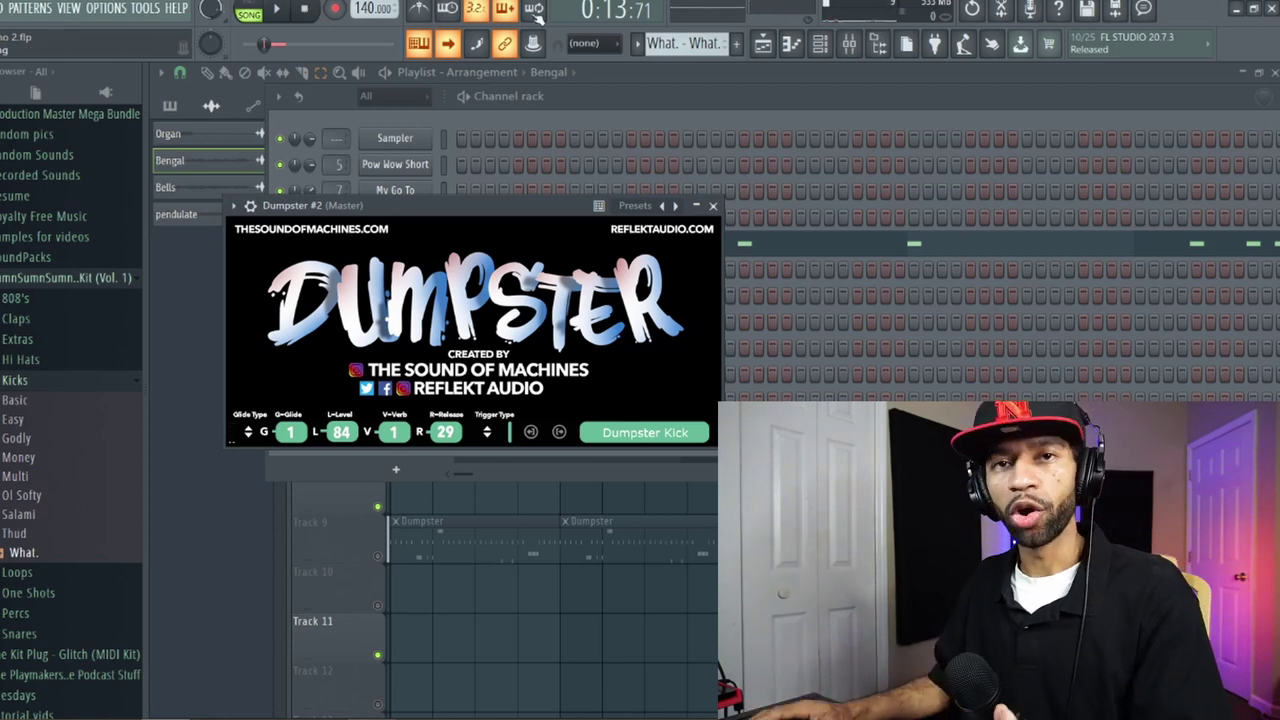
{"action": "left_click", "coordinate": [625, 435]}
Load Dumpster Kit, raise its release, then switch Dumpster #2 to Dumpster Tinks.
{"action": "left_click", "coordinate": [585, 396]}
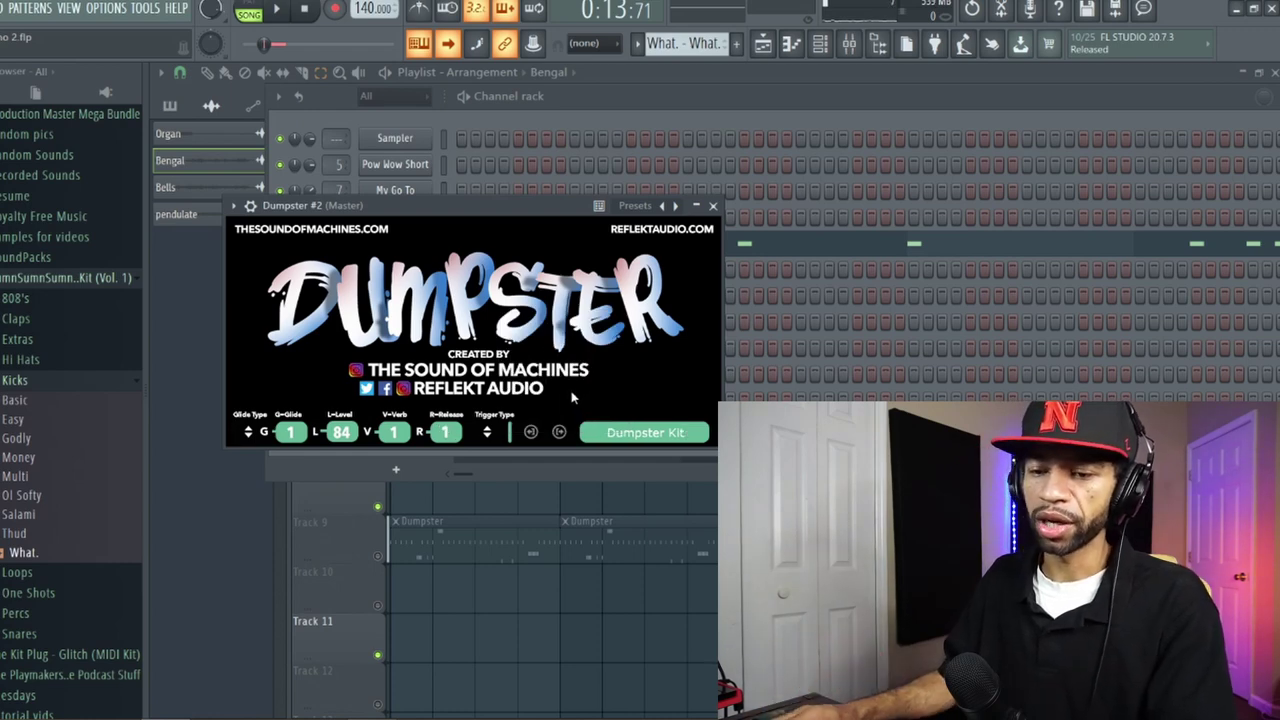
{"action": "left_click_drag", "start_coordinate": [440, 437], "coordinate": [465, 390]}
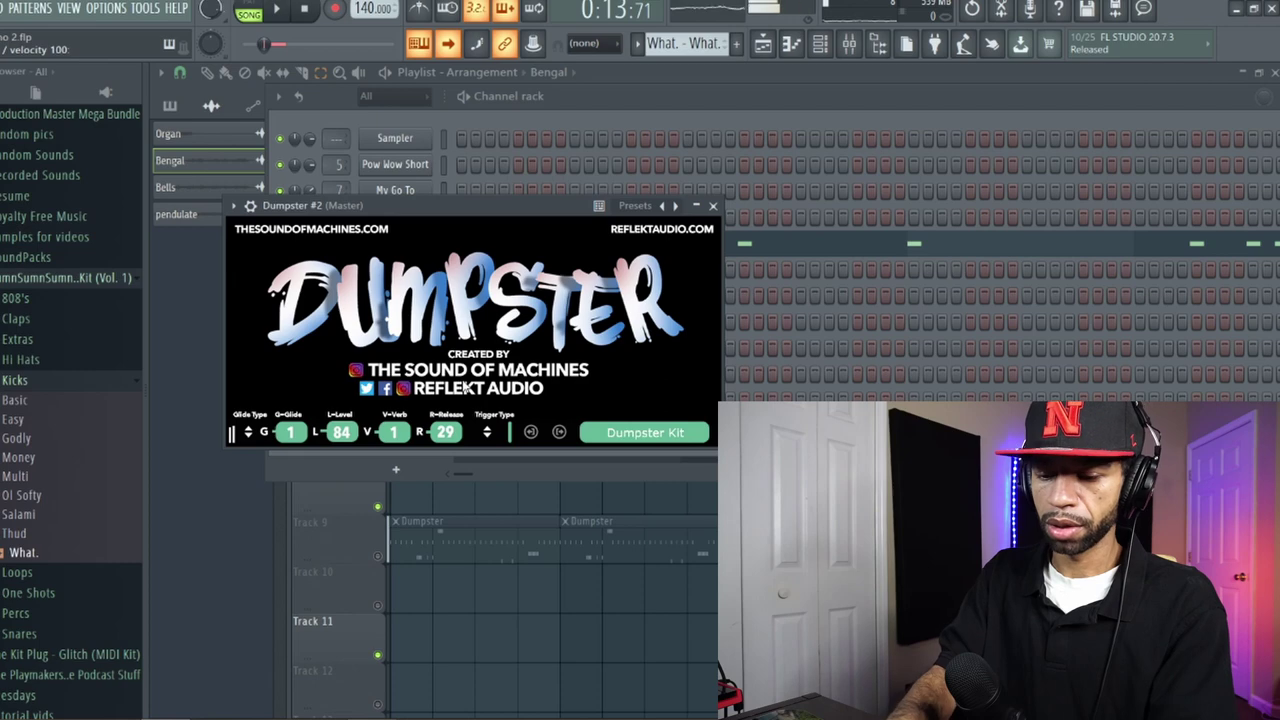
{"action": "left_click", "coordinate": [619, 436]}
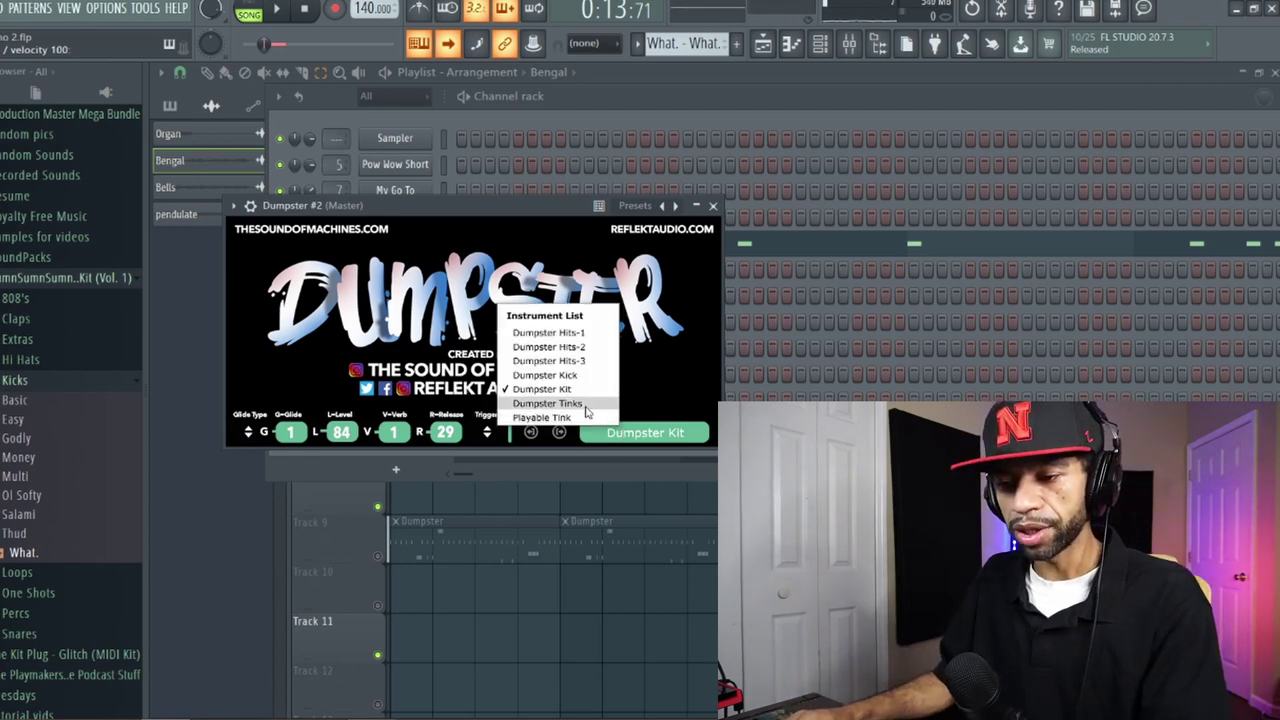
{"action": "left_click", "coordinate": [586, 405]}
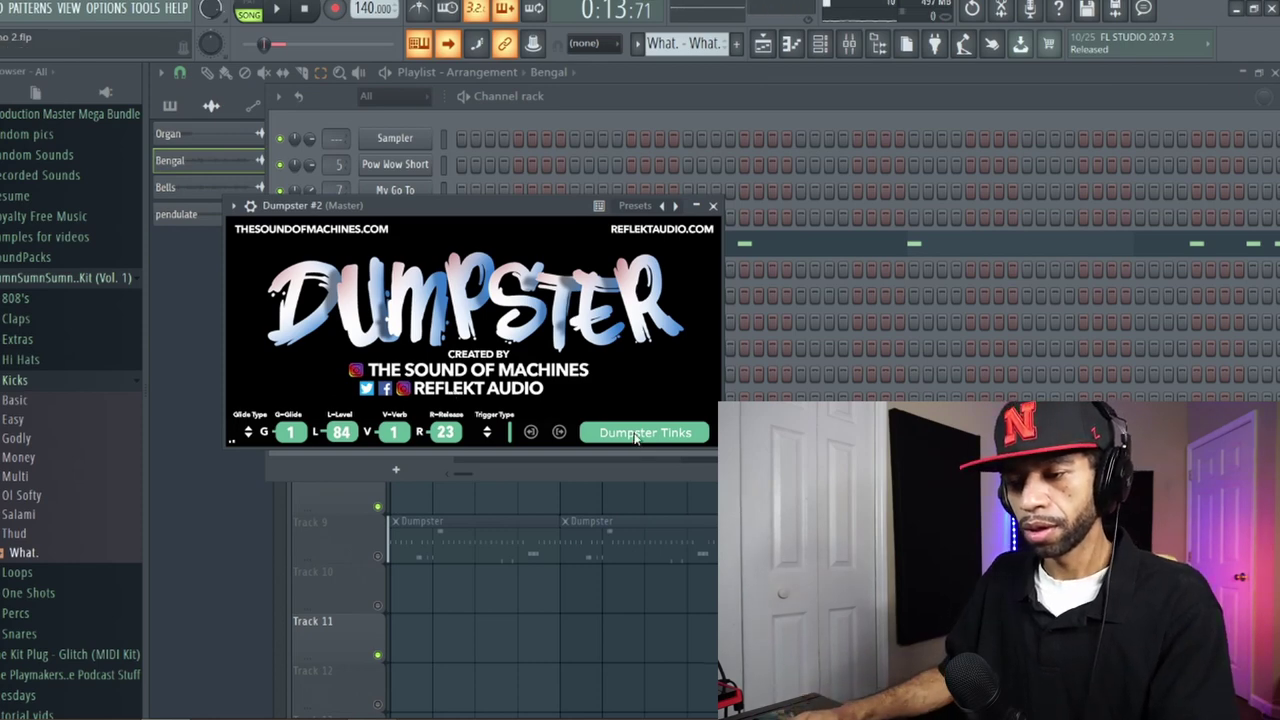
{"action": "left_click", "coordinate": [636, 433]}
Load the Playable Tink instrument into Dumpster #2.
{"action": "left_click", "coordinate": [583, 428]}
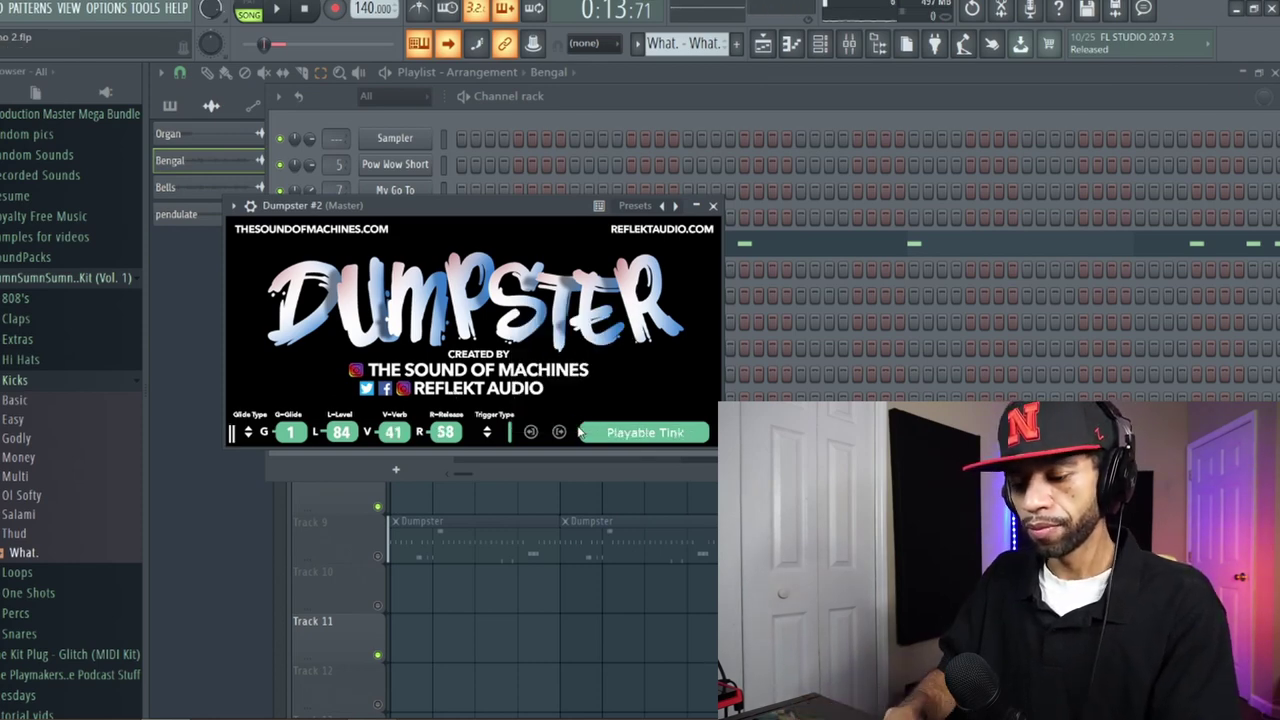